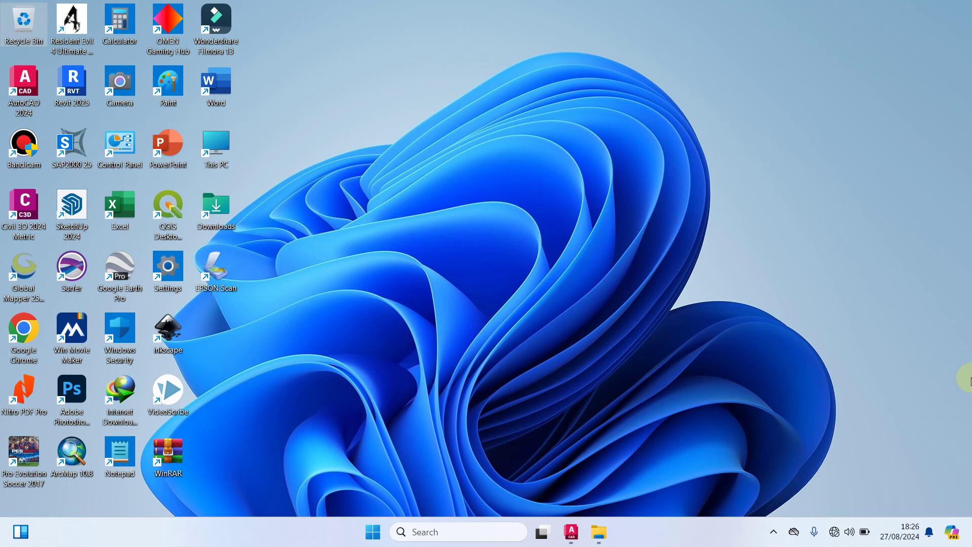
- Restore the AutoCAD 2024 window from the taskbar, showing the empty Drawing1
left_click(573, 541)
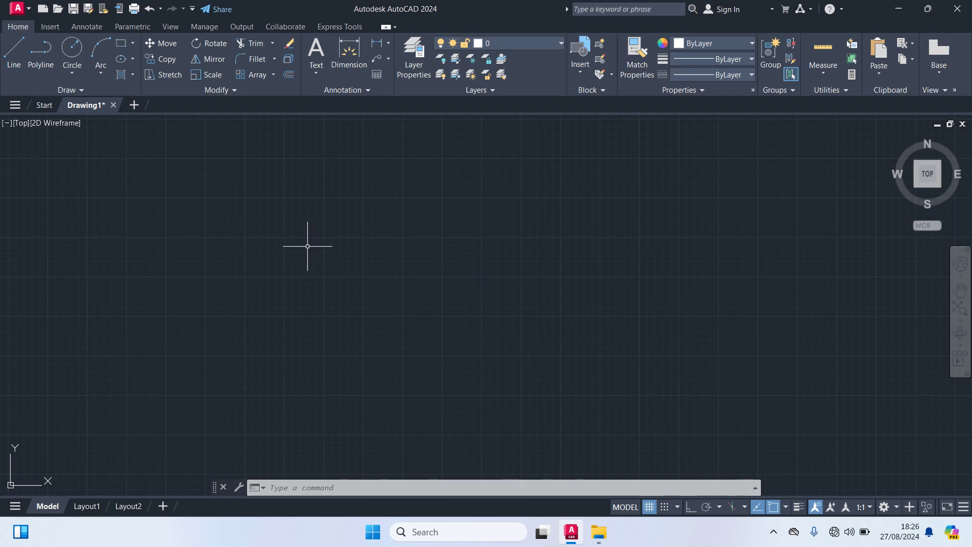
key("ctrl+o")
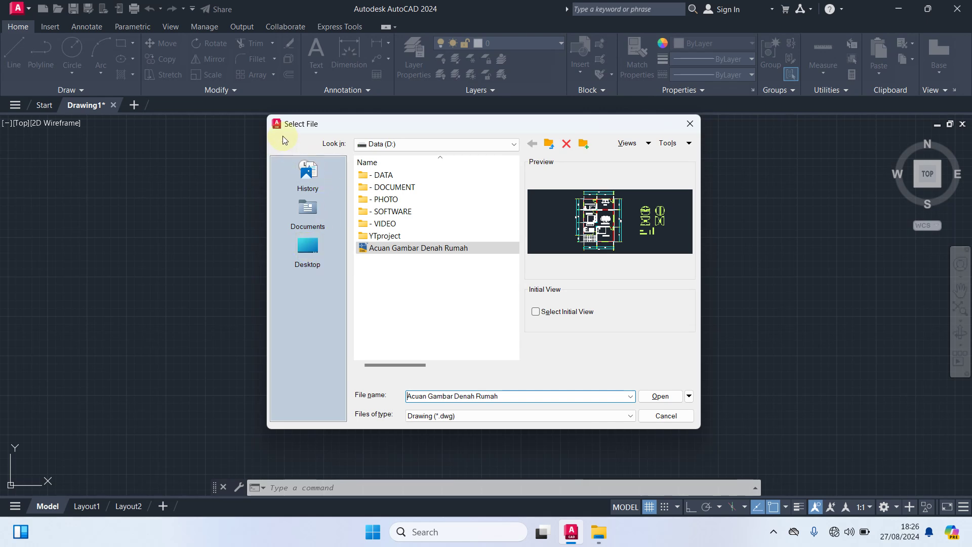
left_click(689, 123)
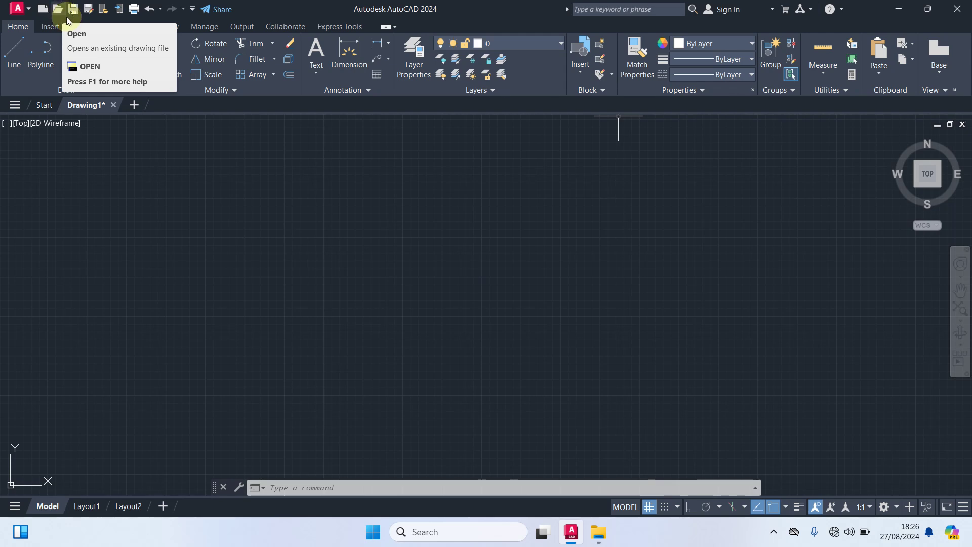
left_click(57, 9)
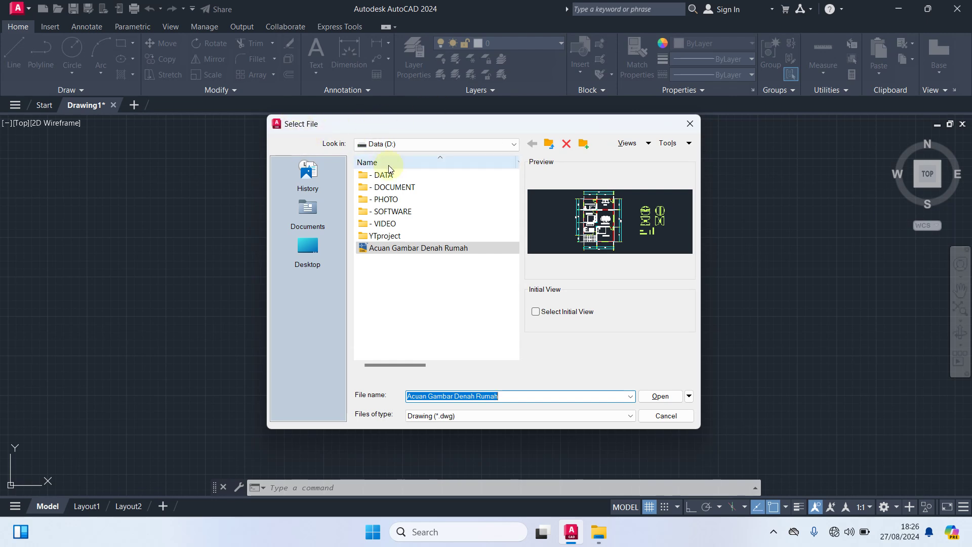
left_click(447, 147)
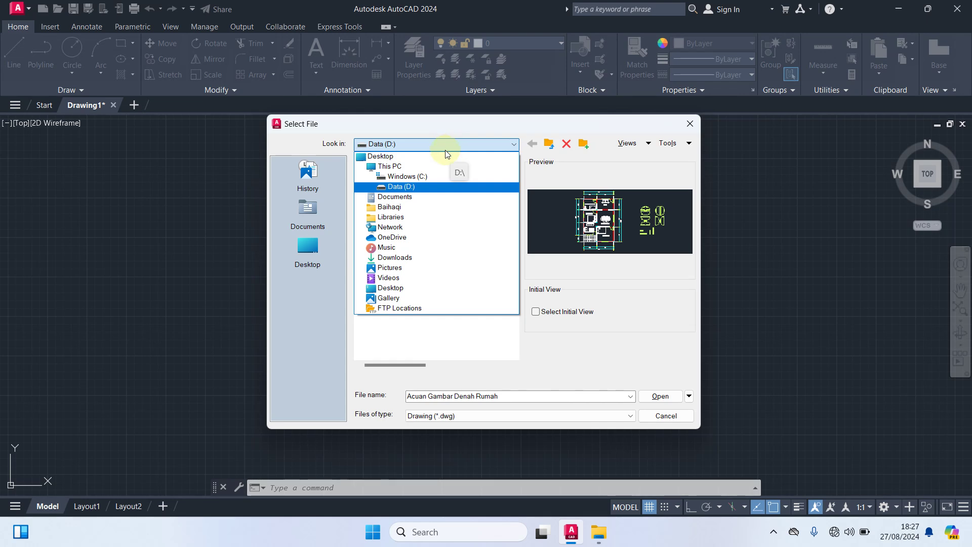
left_click(466, 148)
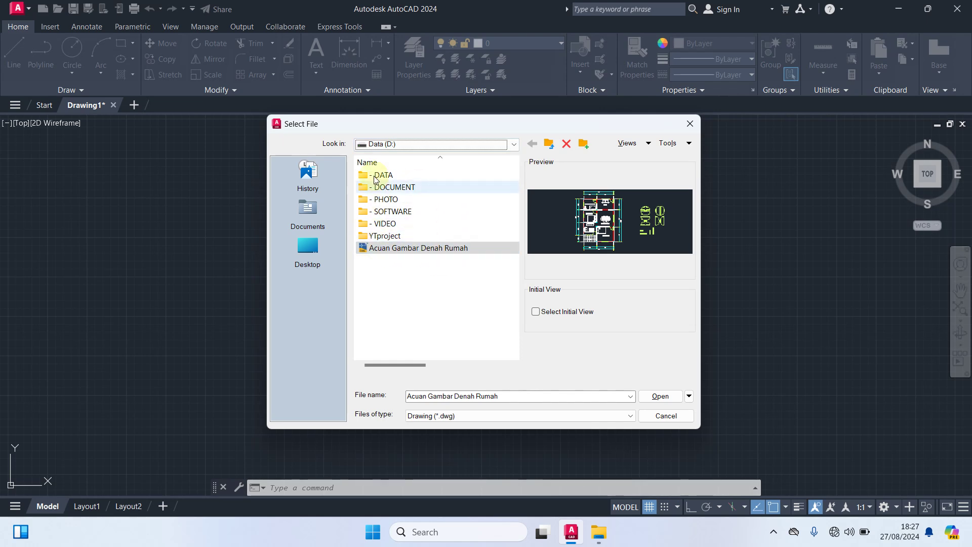
left_click(410, 144)
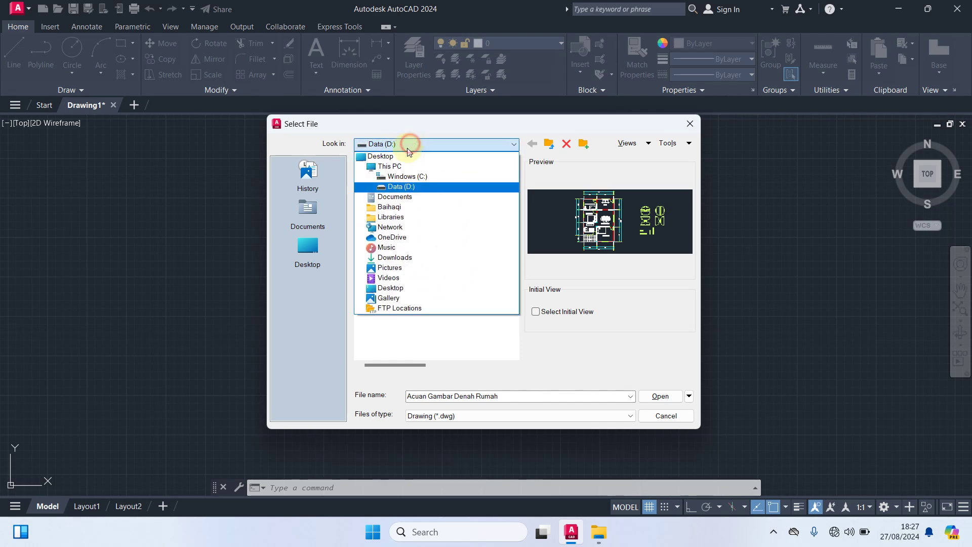
left_click(400, 186)
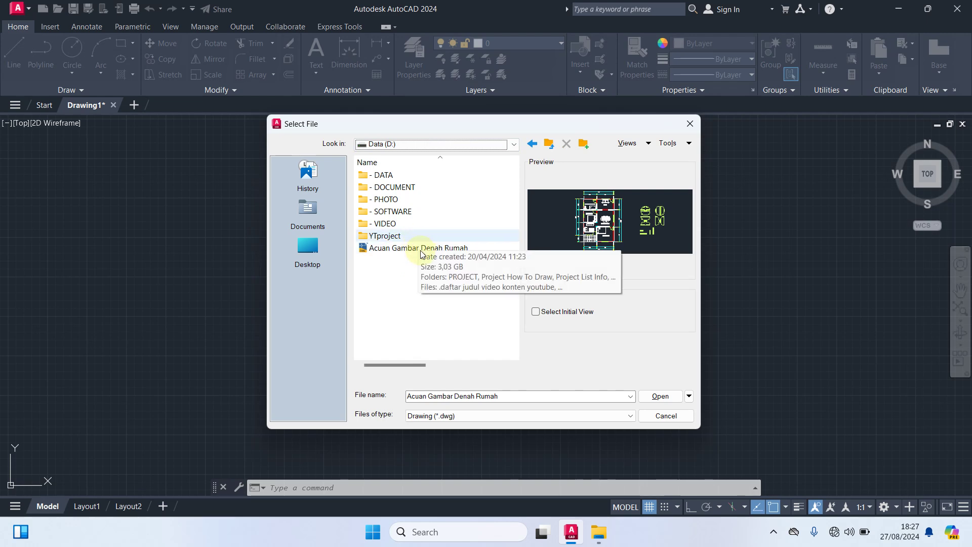
left_click(690, 125)
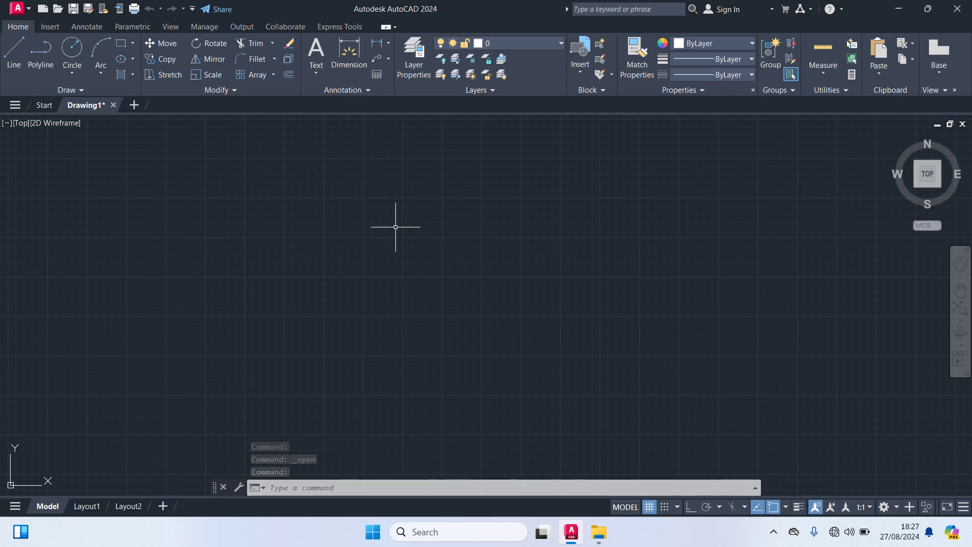
- Draw a closed six-corner outline with the L command, then call up Save Drawing As
type("L")
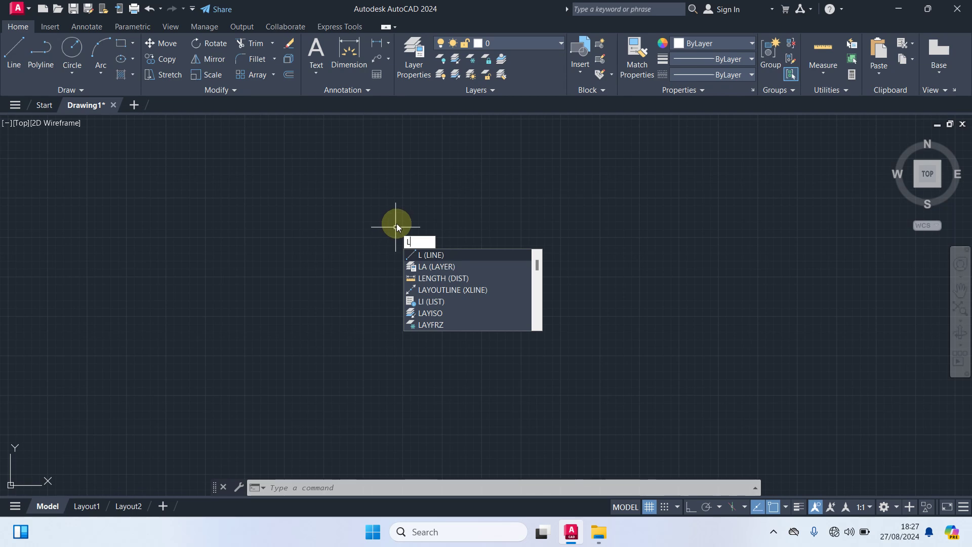
key("Return")
left_click(328, 215)
left_click(380, 355)
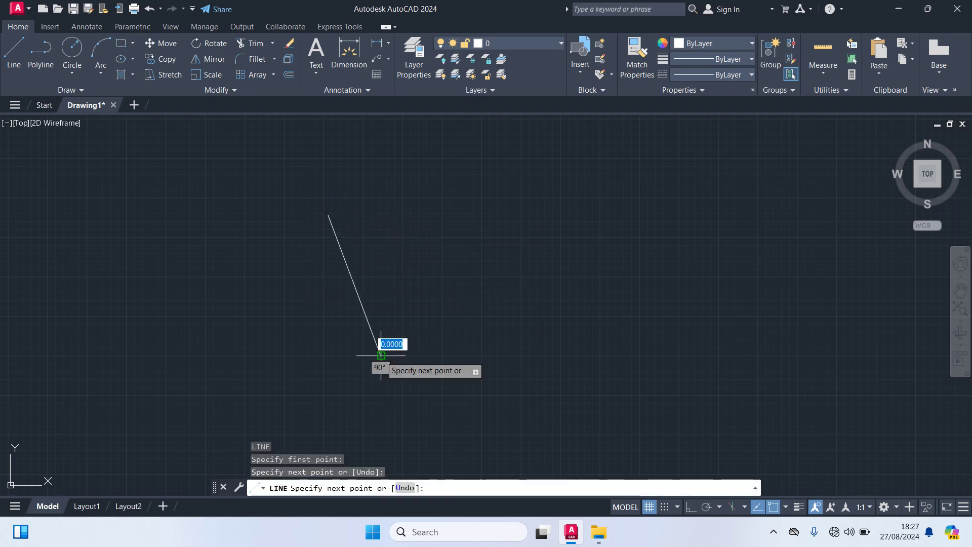
left_click(653, 315)
left_click(619, 208)
left_click(551, 208)
left_click(420, 229)
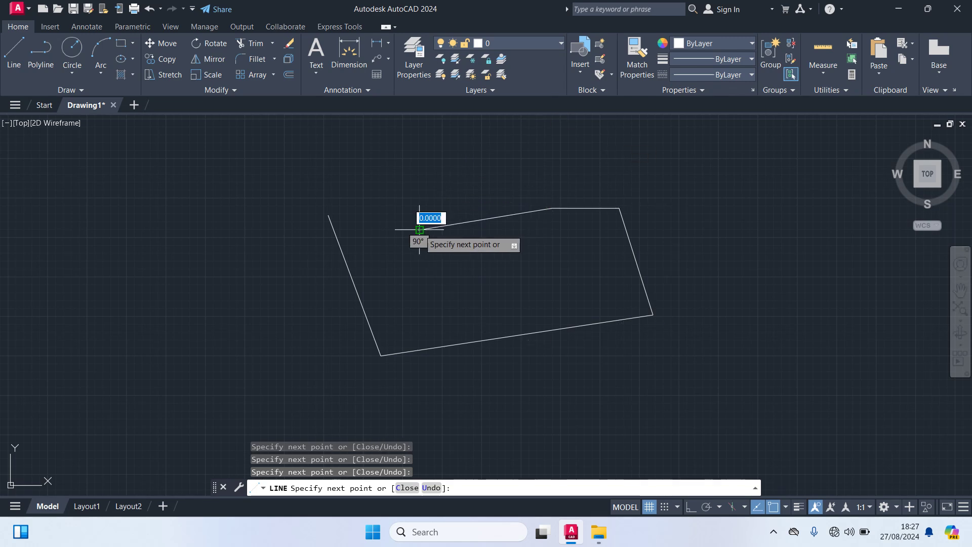
left_click(327, 215)
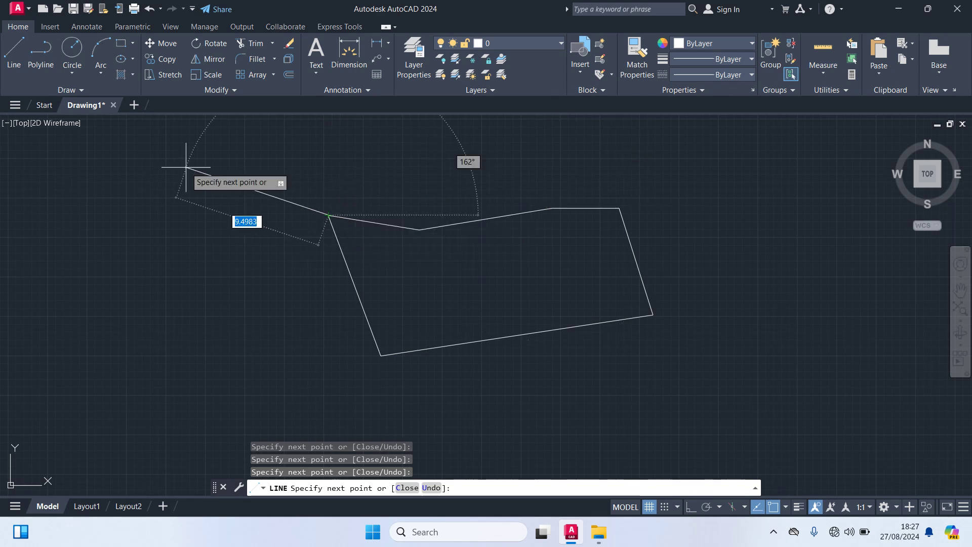
key("Return")
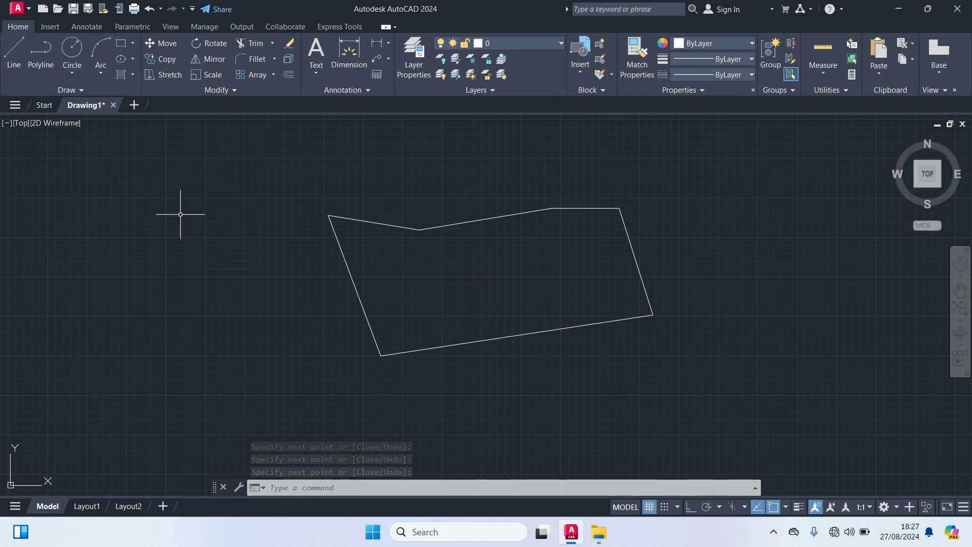
key("ctrl+s")
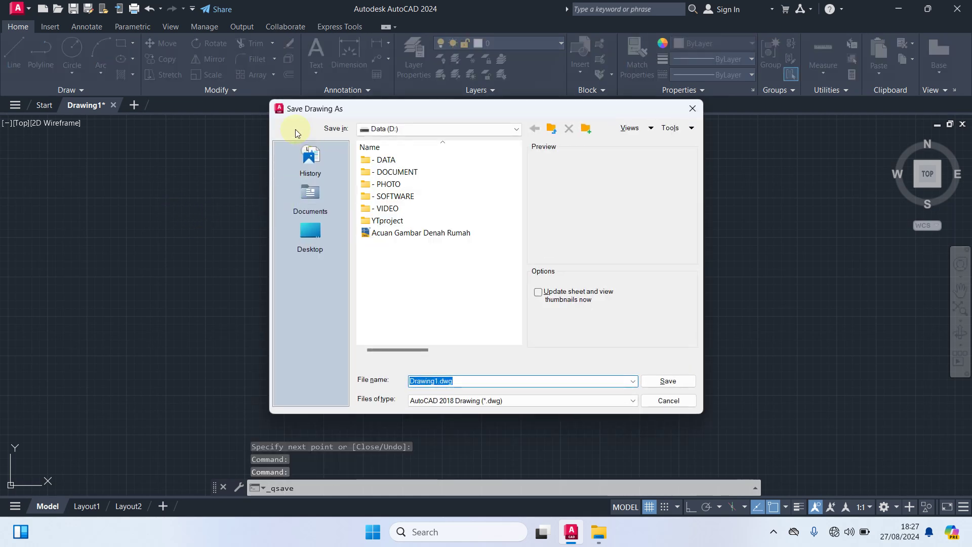
- Reopen the save dialog, review AutoCAD 2018 format and drive D, then close without saving
left_click(701, 109)
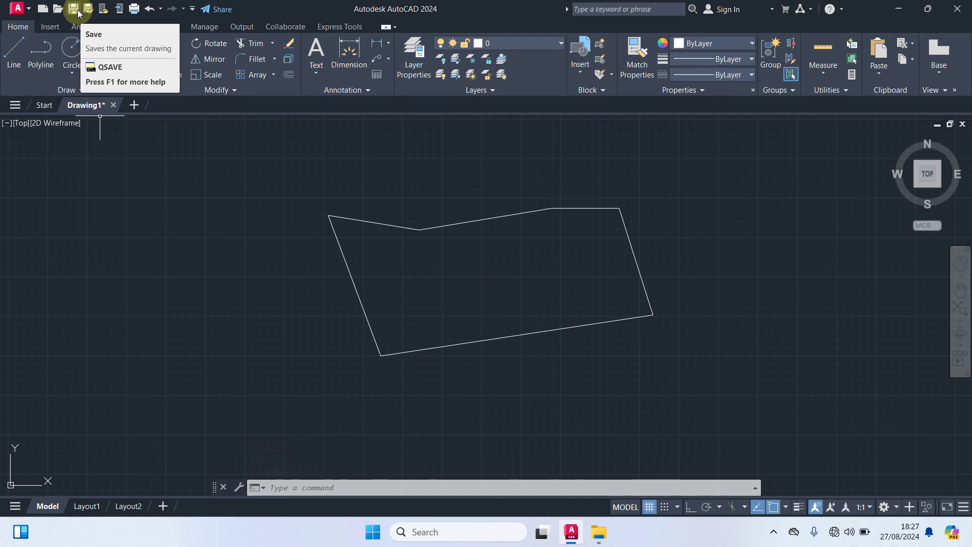
left_click(73, 9)
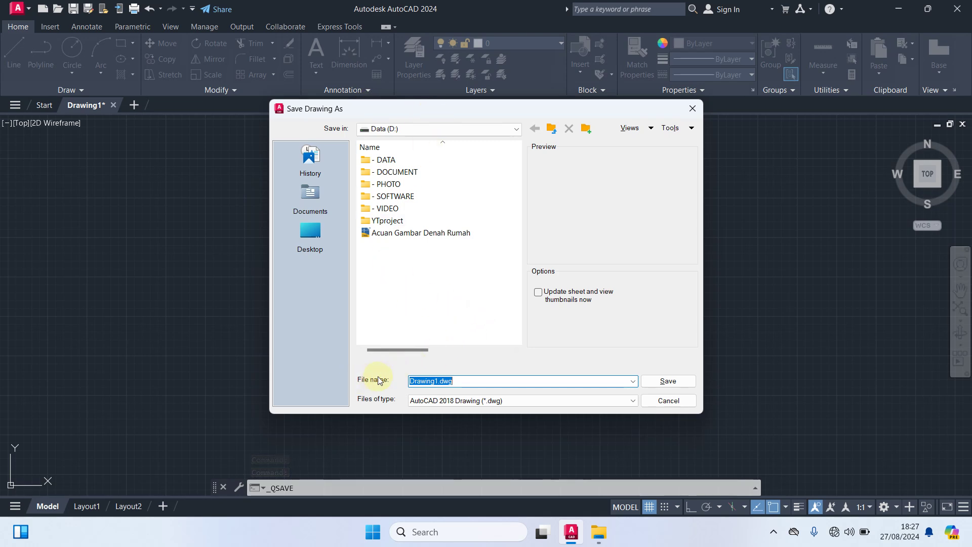
left_click(469, 381)
left_click(473, 403)
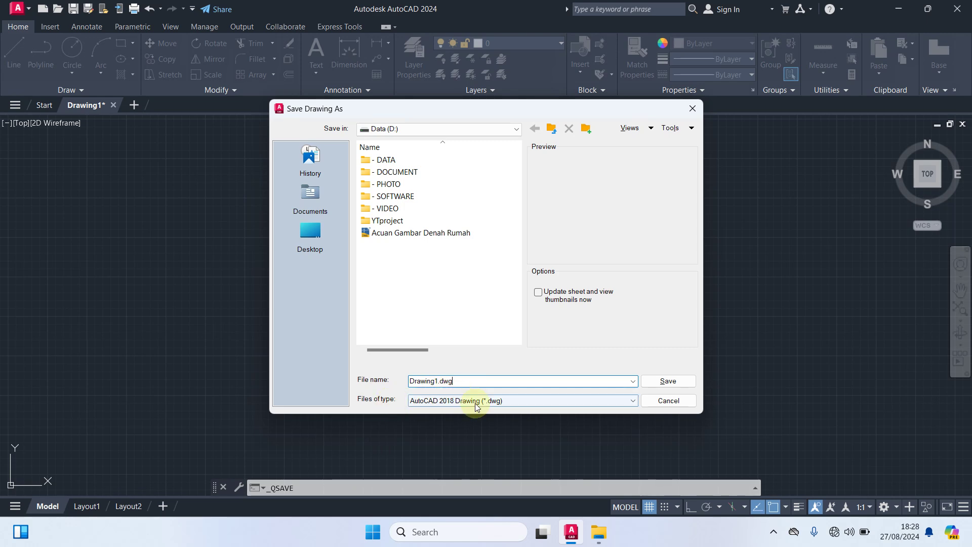
left_click(475, 410)
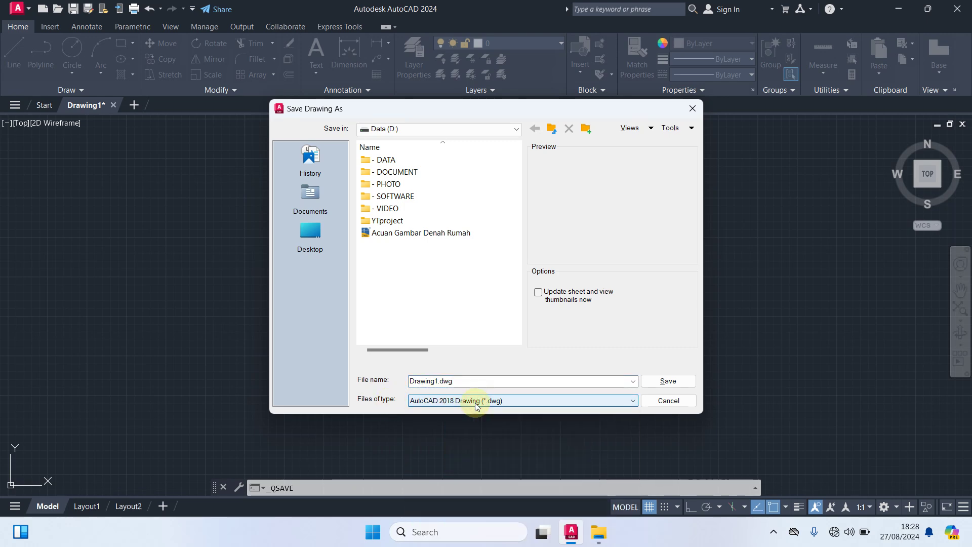
left_click(516, 132)
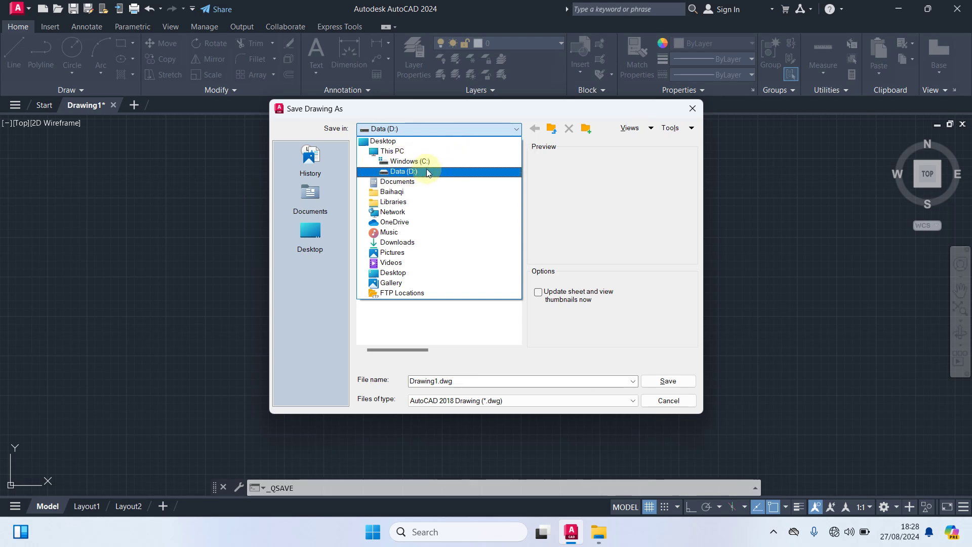
left_click(579, 183)
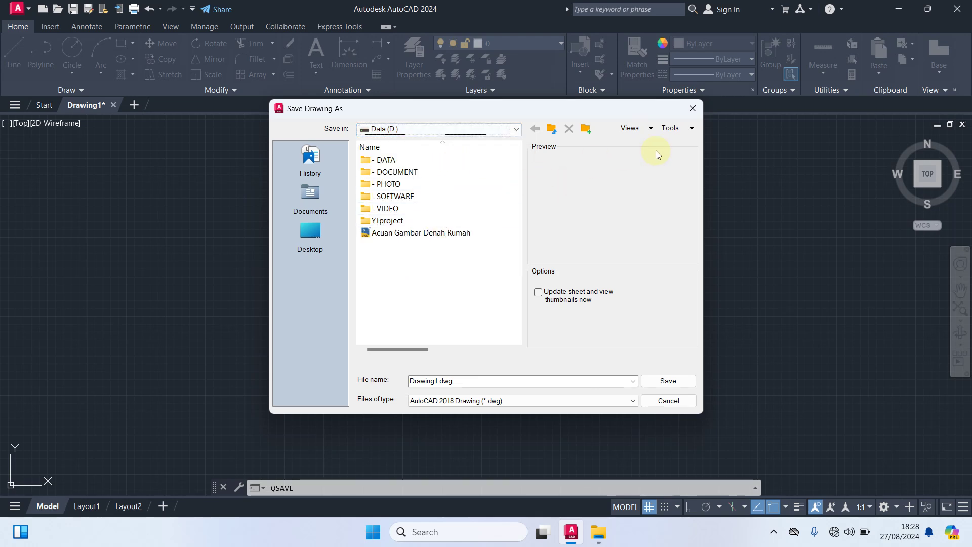
left_click(693, 109)
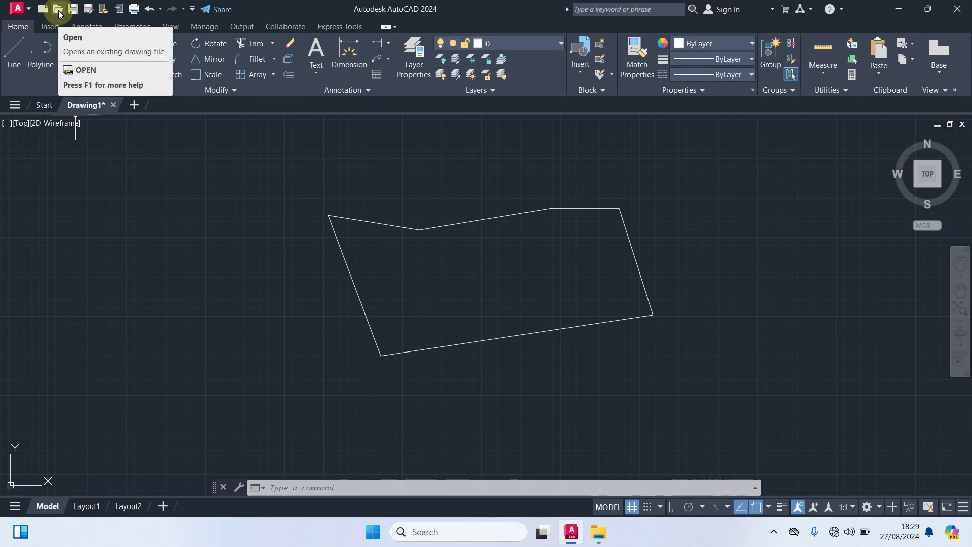
left_click(58, 10)
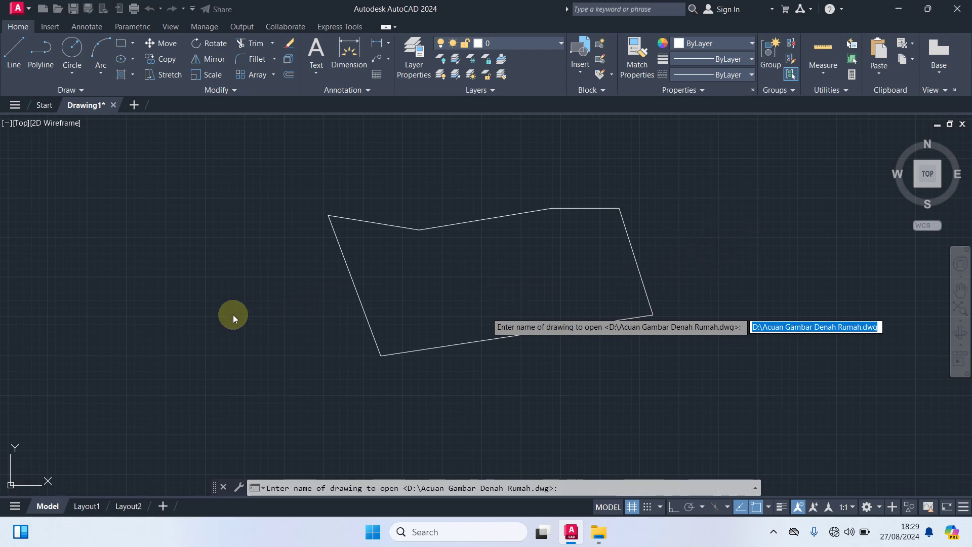
key("Escape")
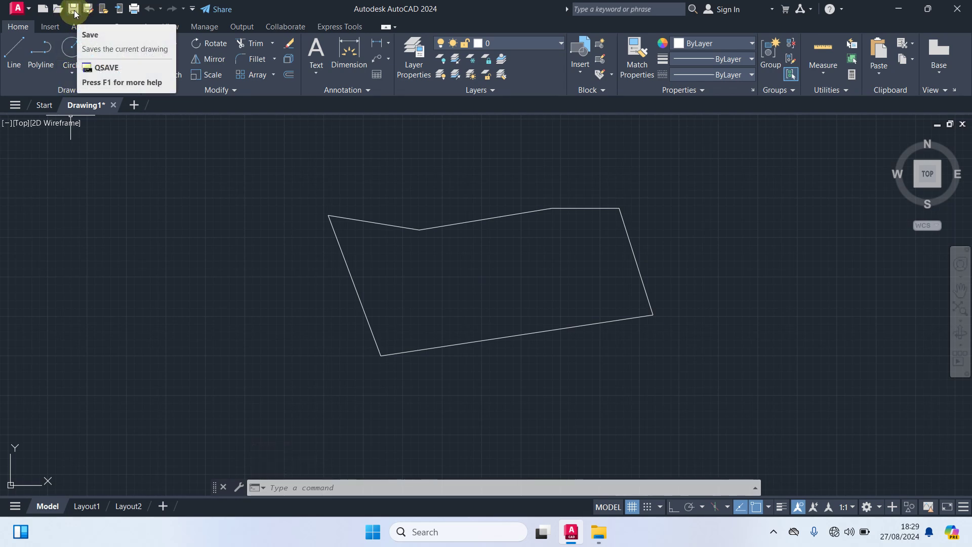
left_click(73, 9)
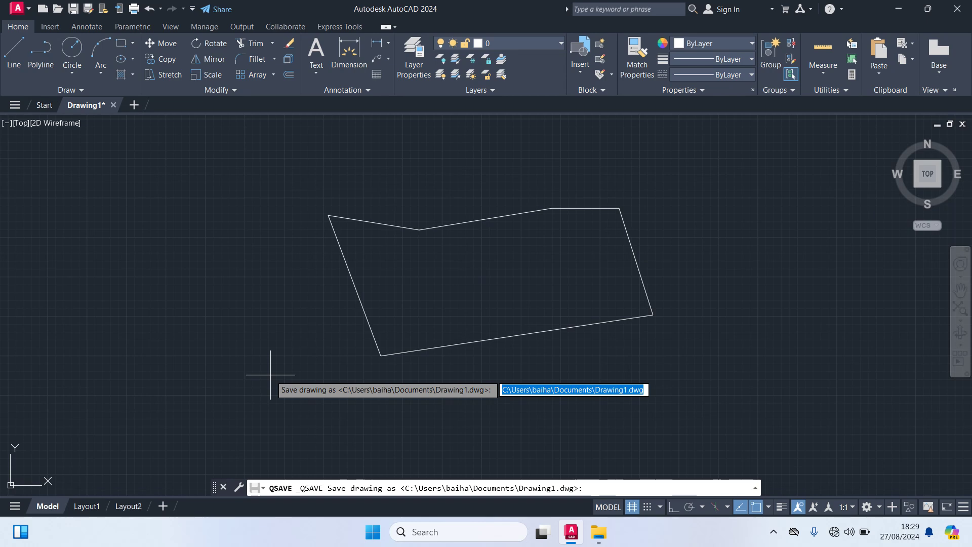
key("Escape")
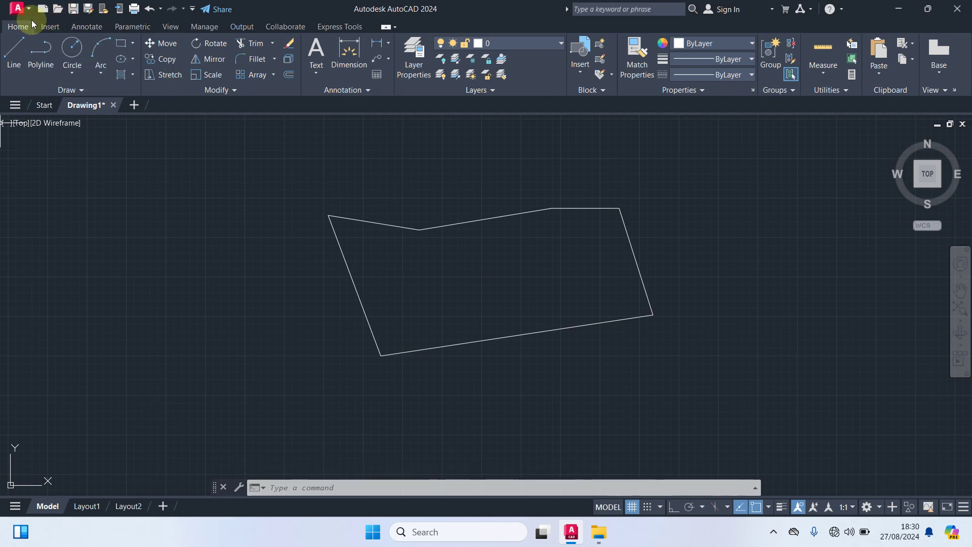
- Try and cancel the Open and Save prompts, then start an Open prompt with path D
left_click(58, 9)
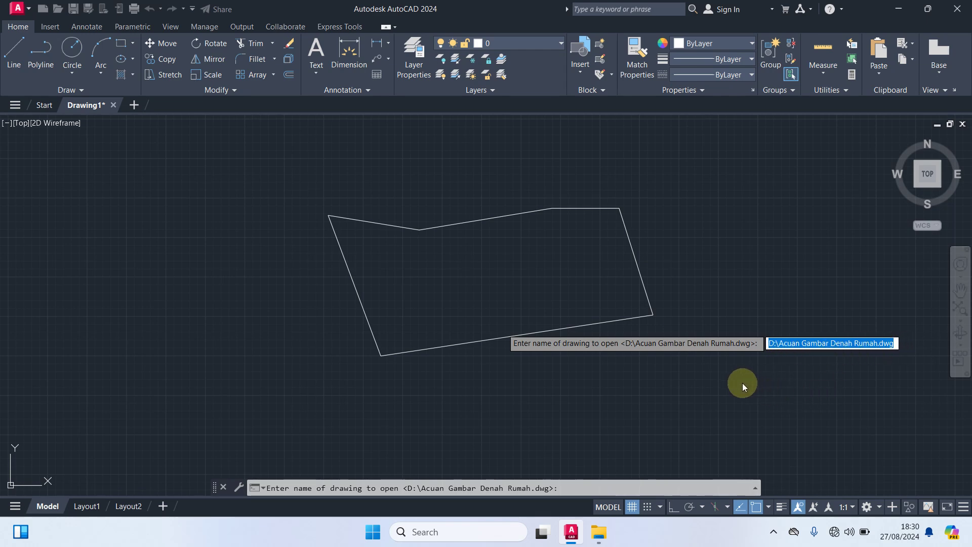
key("Escape")
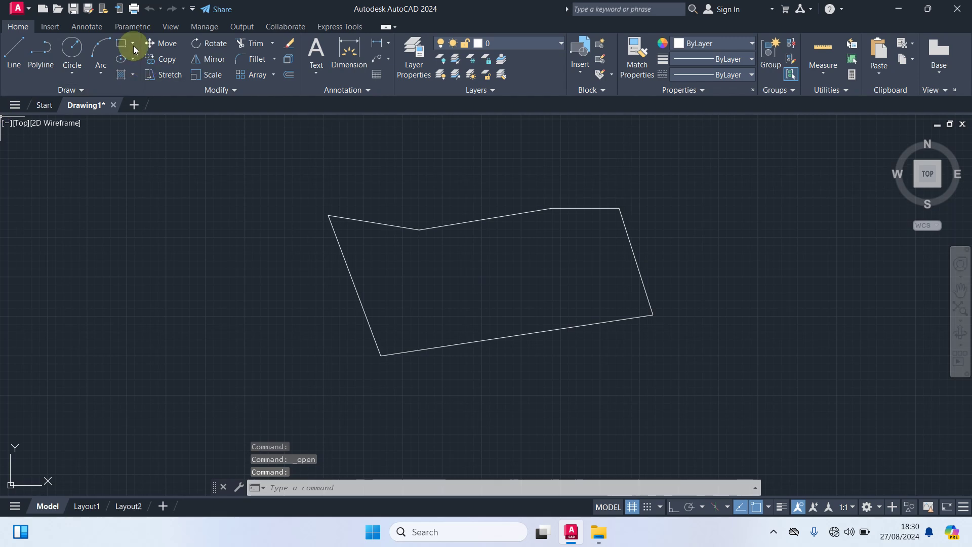
left_click(73, 9)
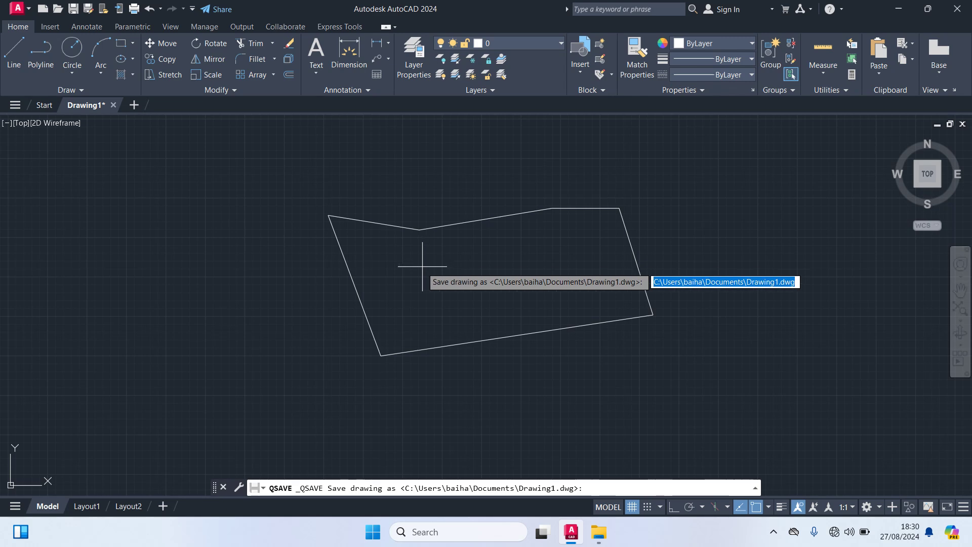
key("Return")
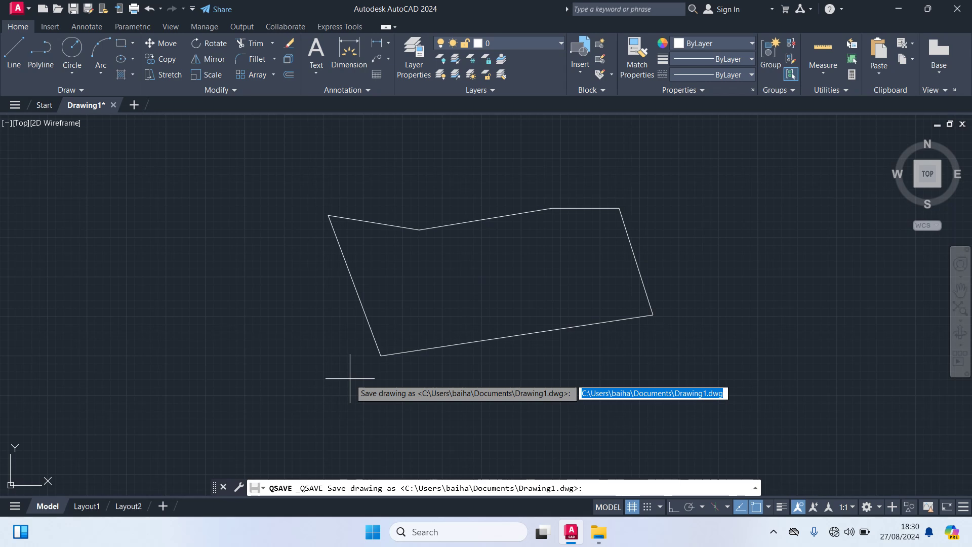
key("Escape")
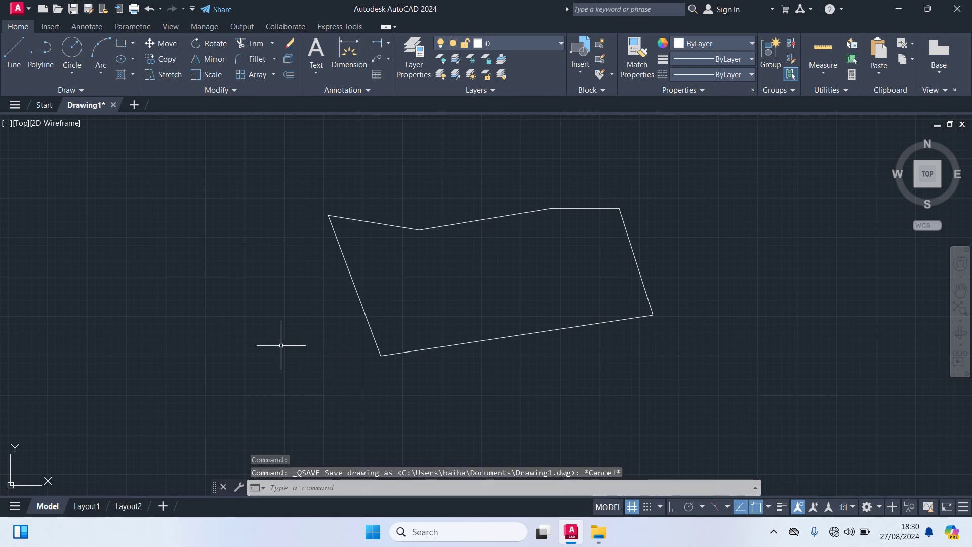
left_click(58, 10)
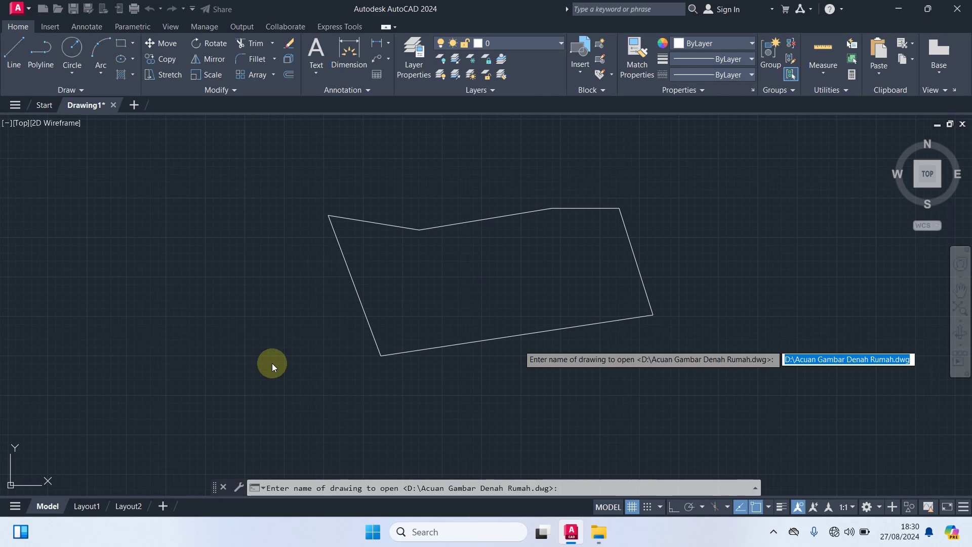
type("D")
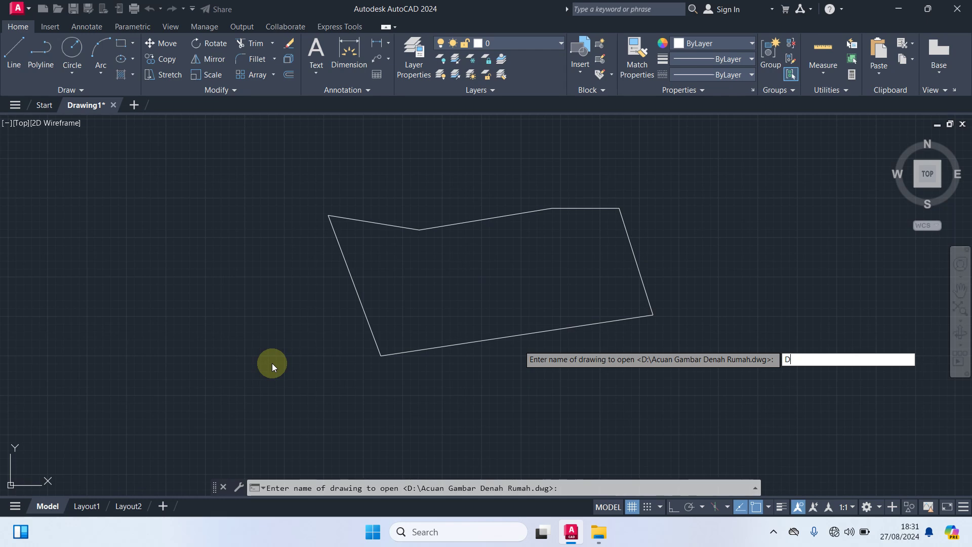
- Open D:\acuan gambar denah rumah at the OPEN prompt and show drive D in File Explorer
type(":")
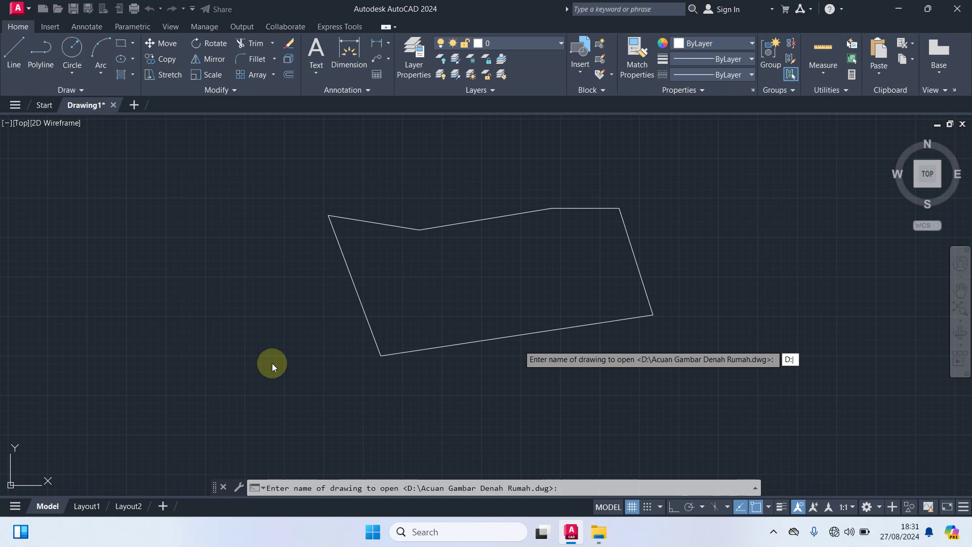
type("\\ac")
type("uan ")
type("gambar ")
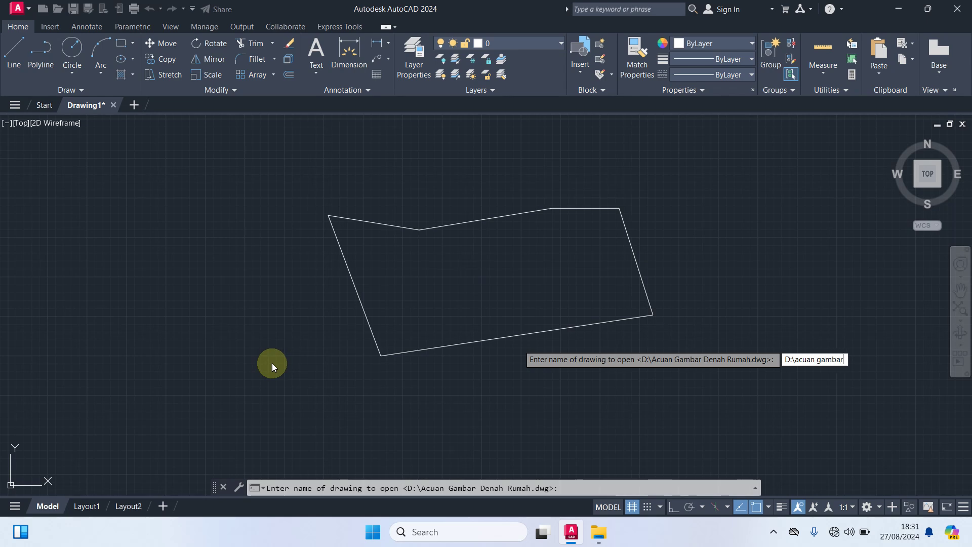
type("denah r")
type("umah")
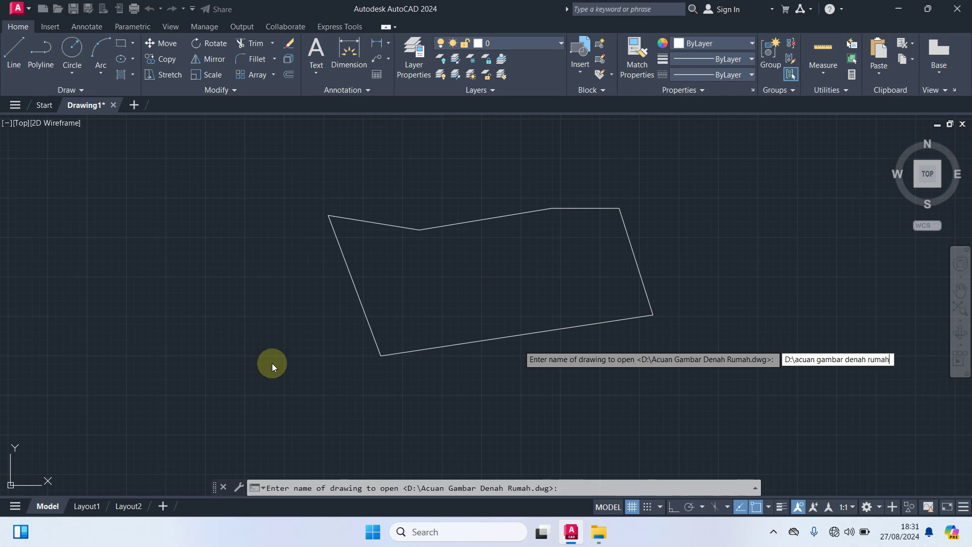
key("Return")
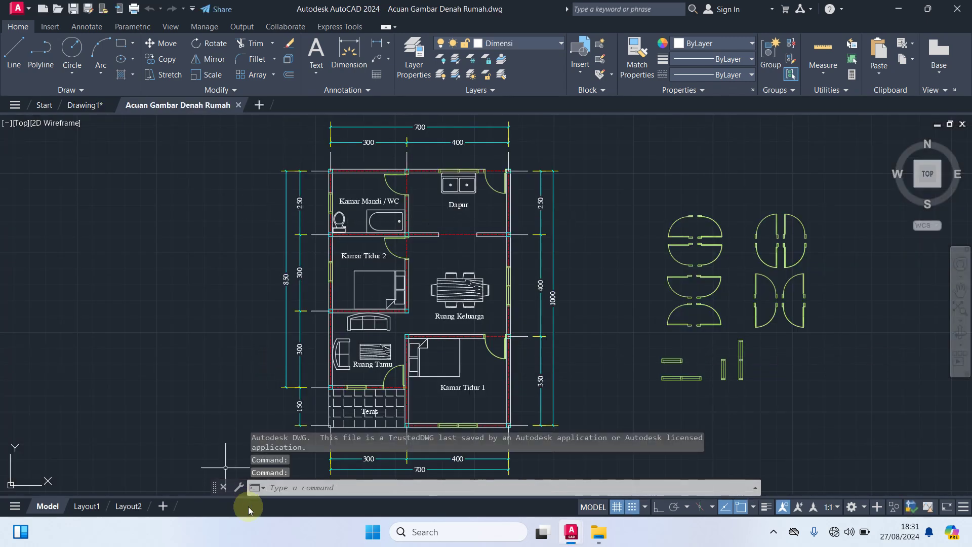
left_click(599, 531)
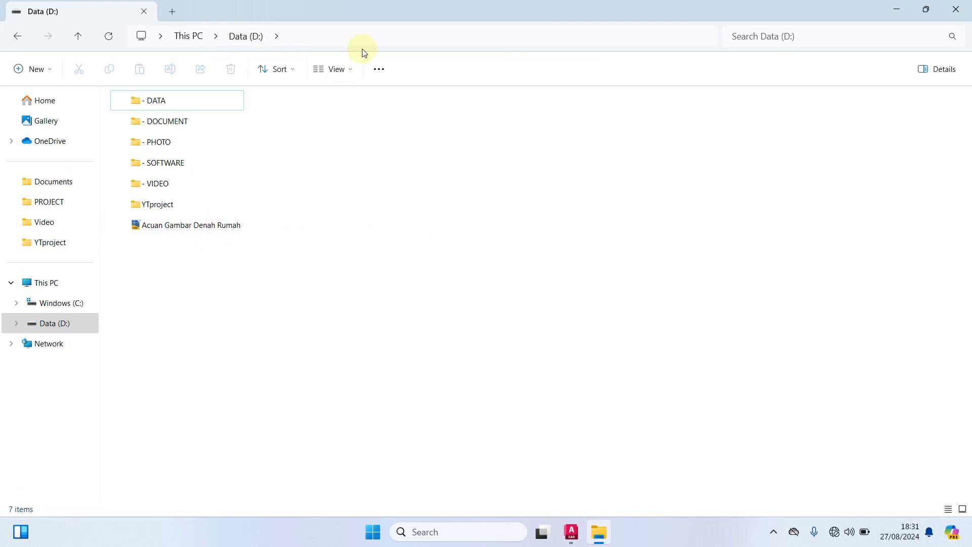
- Minimize the Data (D:) File Explorer window
left_click(899, 8)
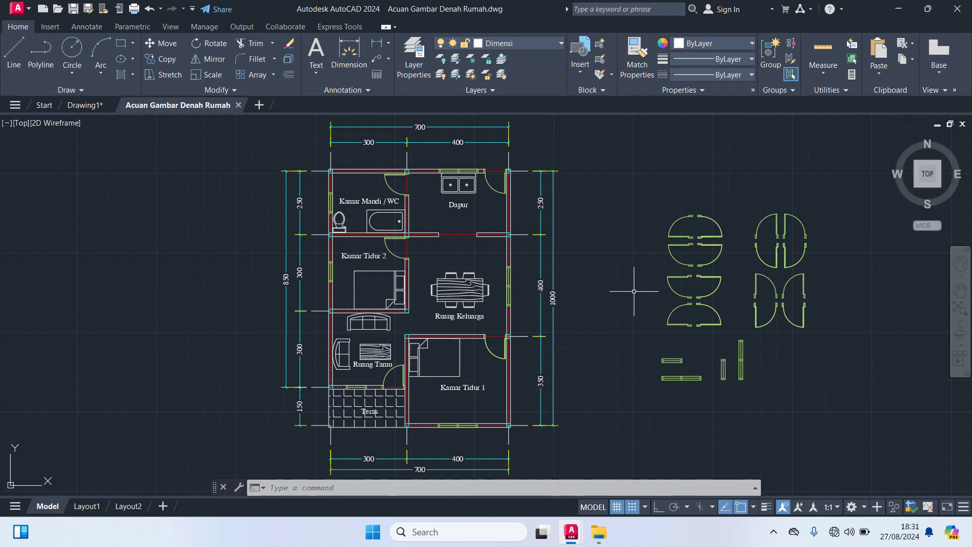
- Close the Acuan Gambar Denah Rumah tab and cancel another save prompt for Drawing1
left_click(238, 105)
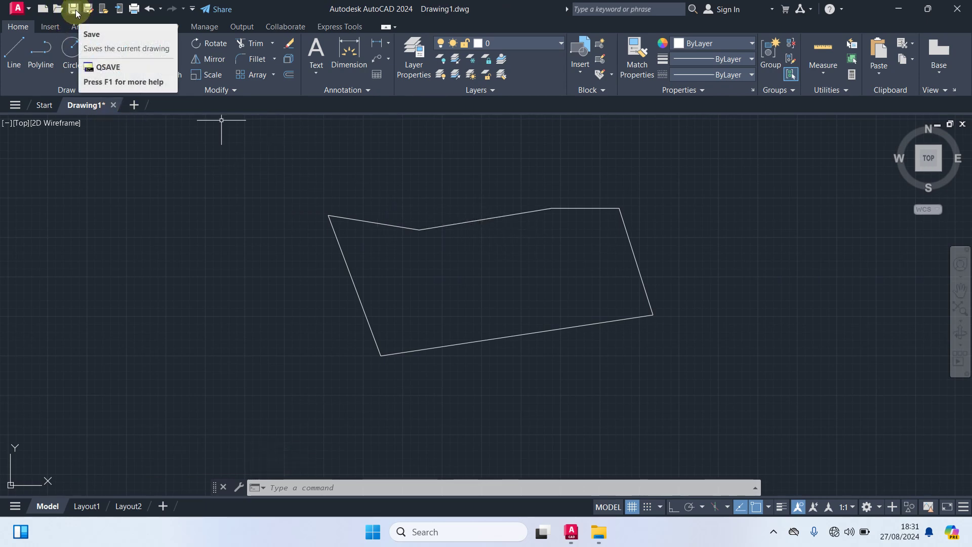
left_click(77, 12)
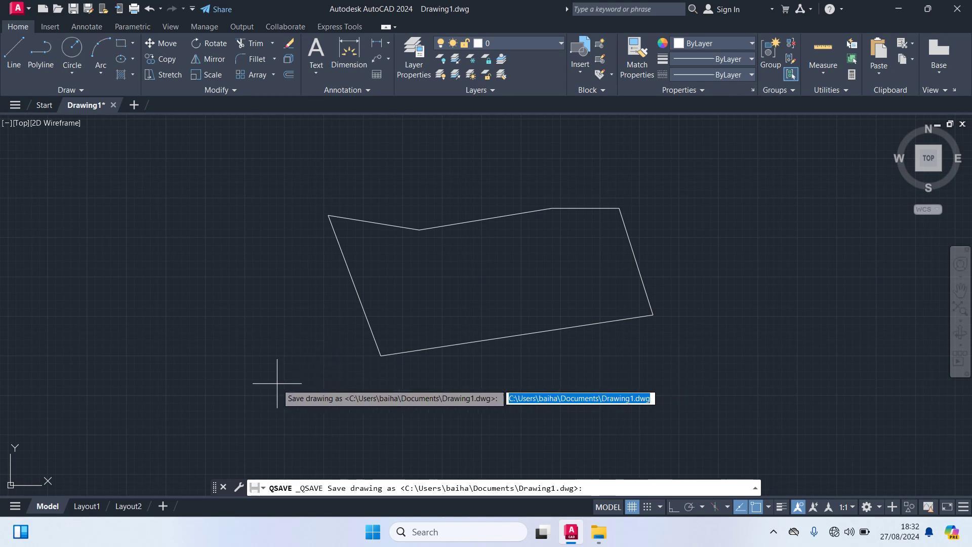
key("Escape")
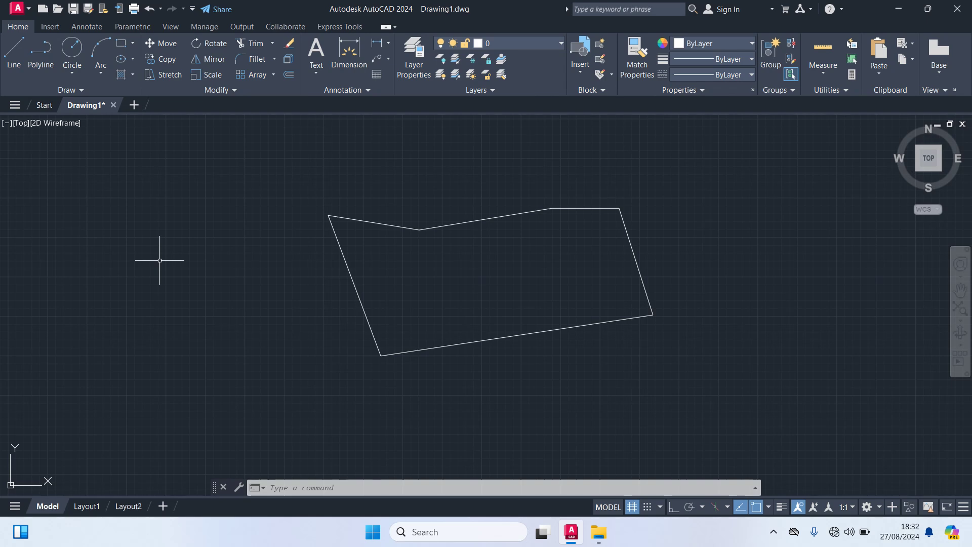
- Set the FILEDIA system variable to 1 at the command line
type("fi")
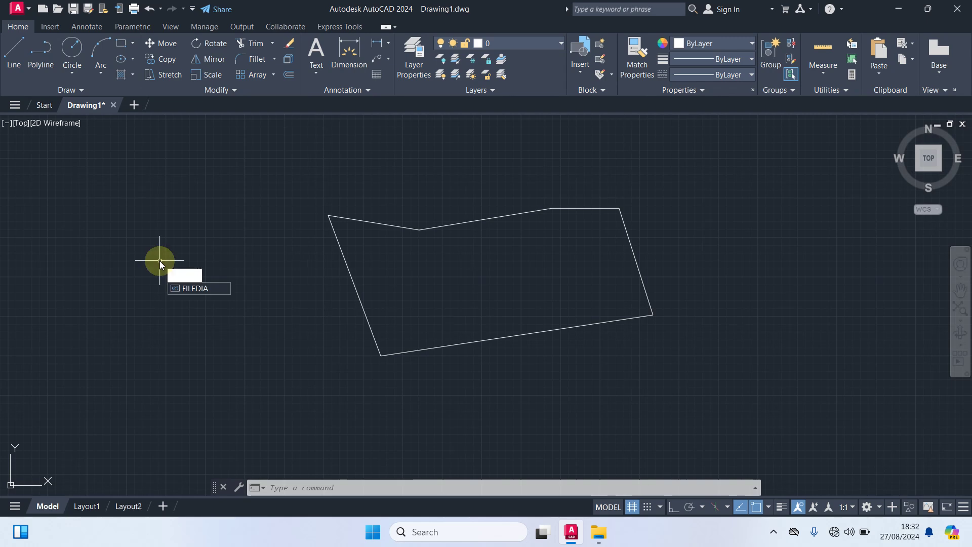
key("Return")
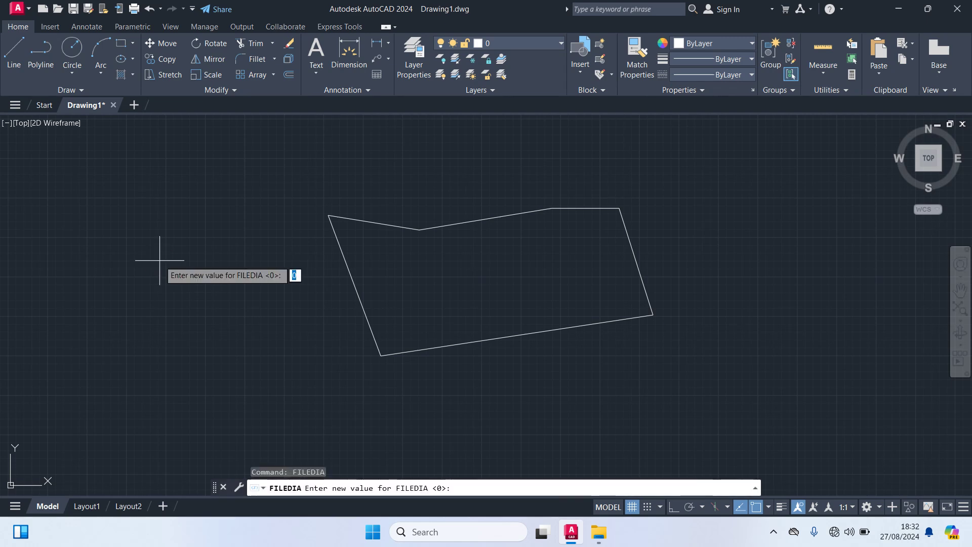
type("1")
key("Return")
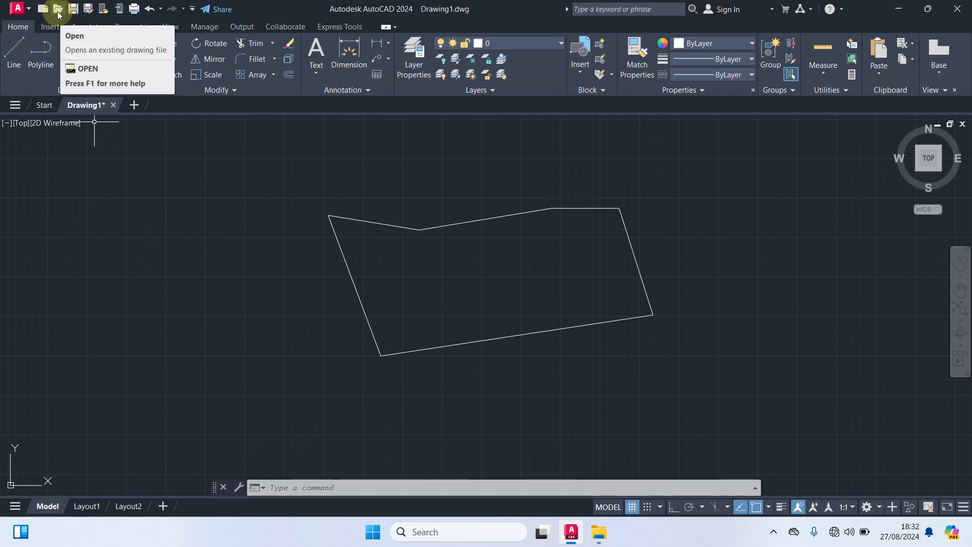
- Open Acuan Gambar Denah Rumah from Data (D:) through the Select File dialog
left_click(57, 10)
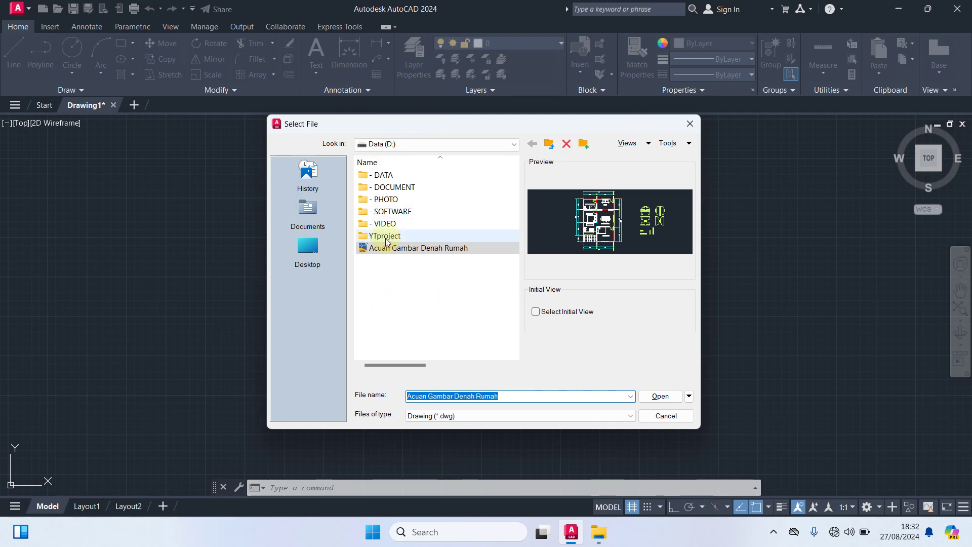
left_click(386, 145)
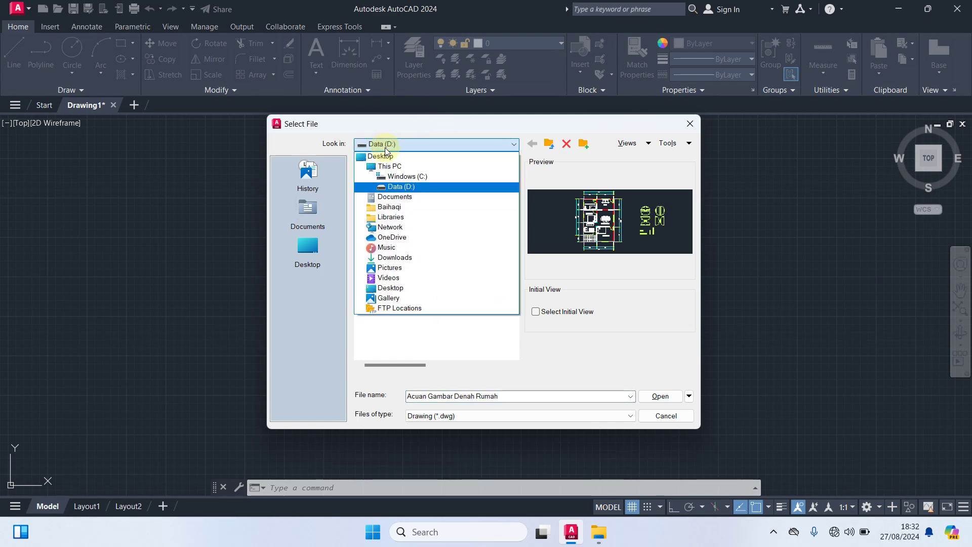
left_click(401, 187)
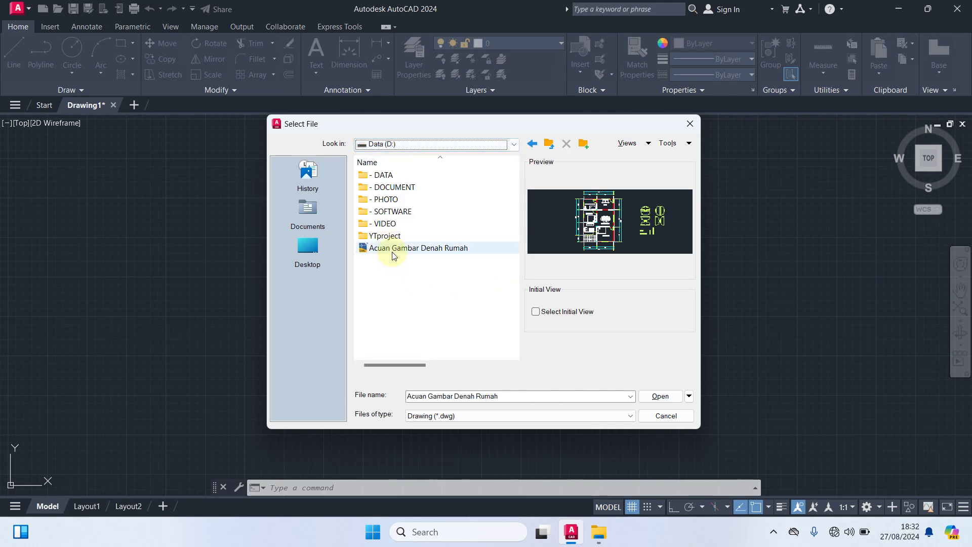
left_click(389, 251)
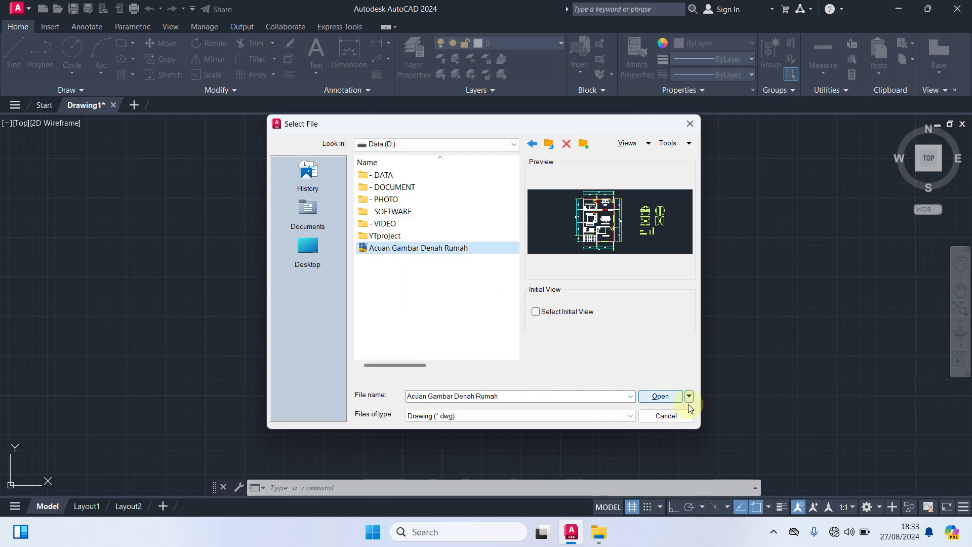
left_click(658, 397)
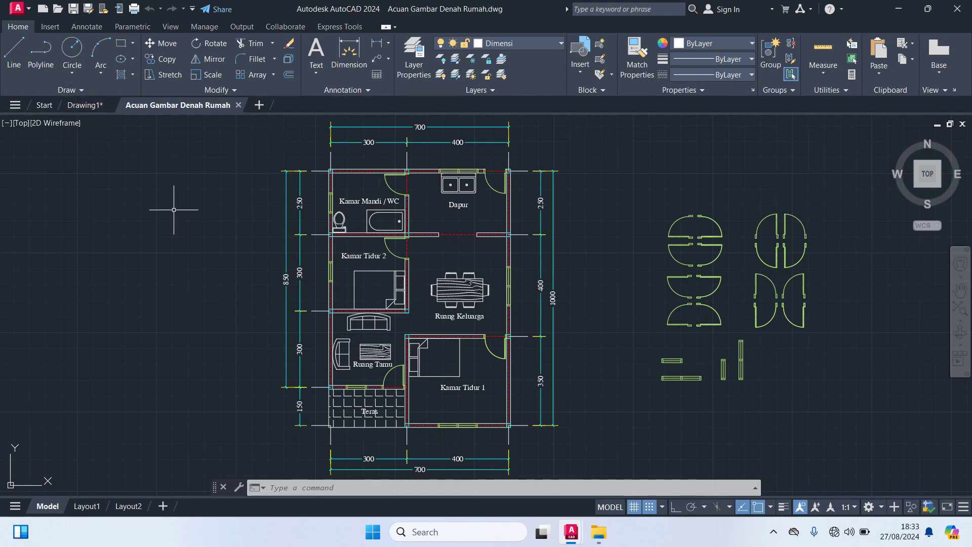
- Switch back to the Drawing1 tab holding the quadrilateral
left_click(94, 108)
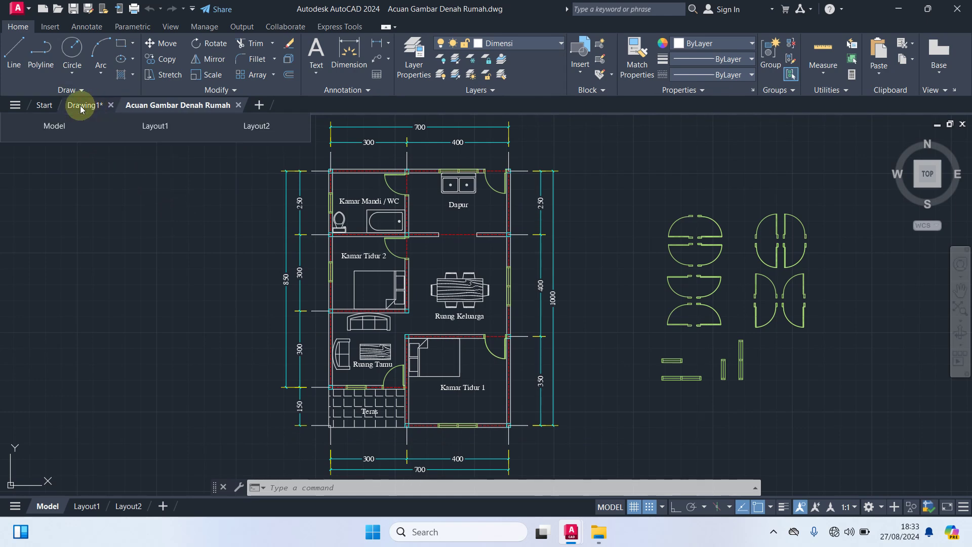
left_click(94, 108)
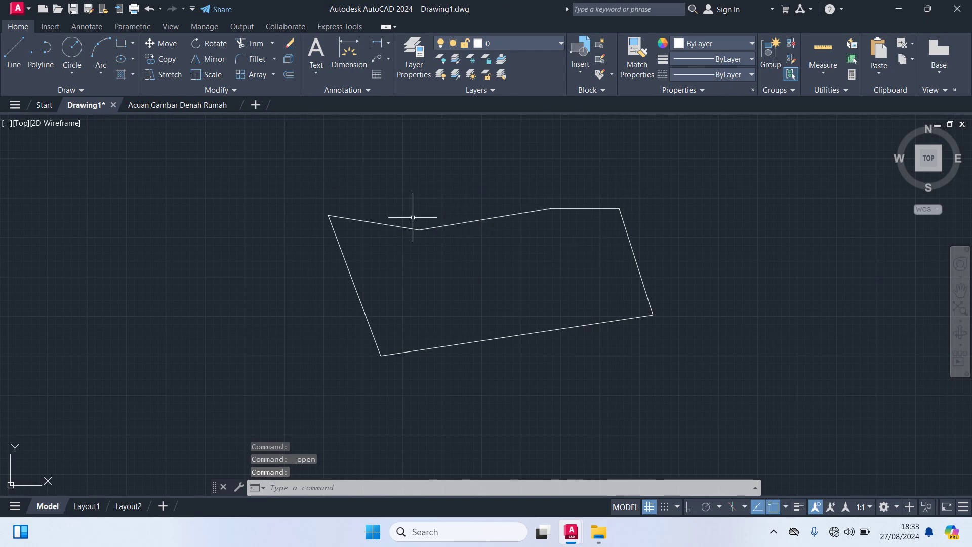
left_click(81, 79)
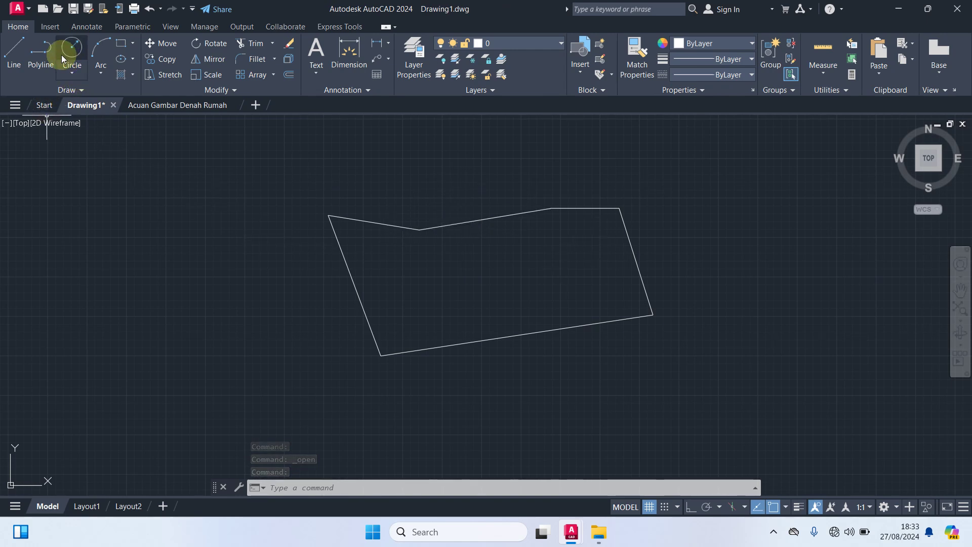
- Save the quadrilateral as Garis.dwg in AutoCAD 2018 format on Data (D:)
left_click(73, 9)
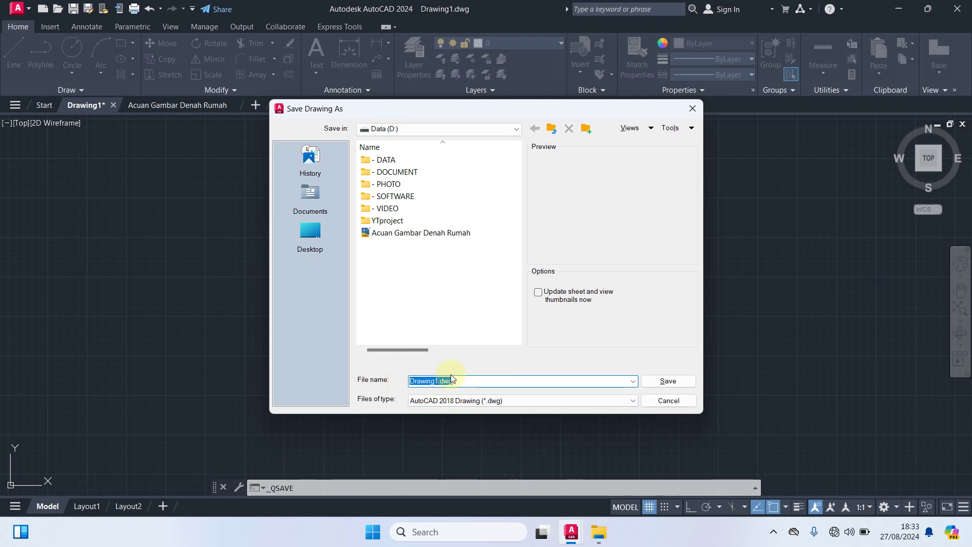
left_click(463, 380)
double_click(462, 380)
type("Garis")
left_click(462, 401)
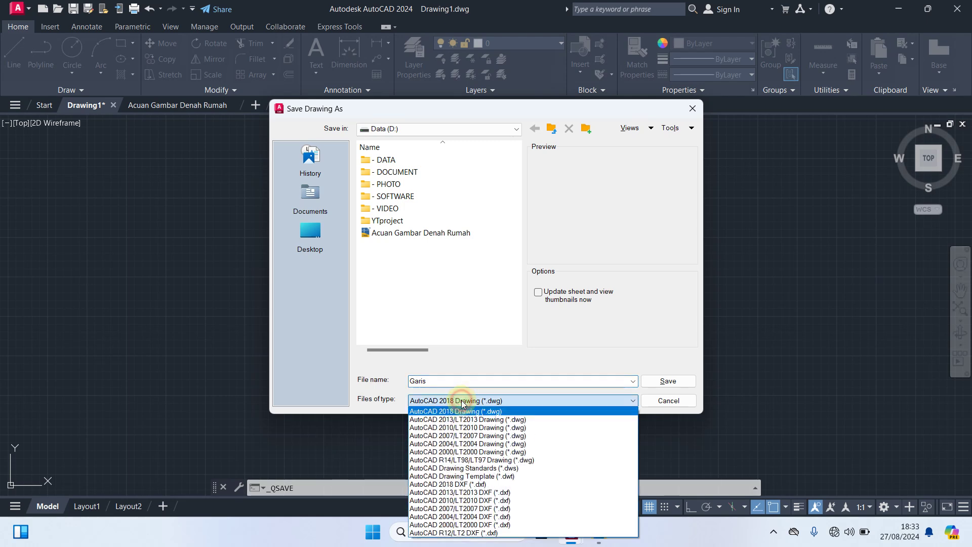
left_click(461, 411)
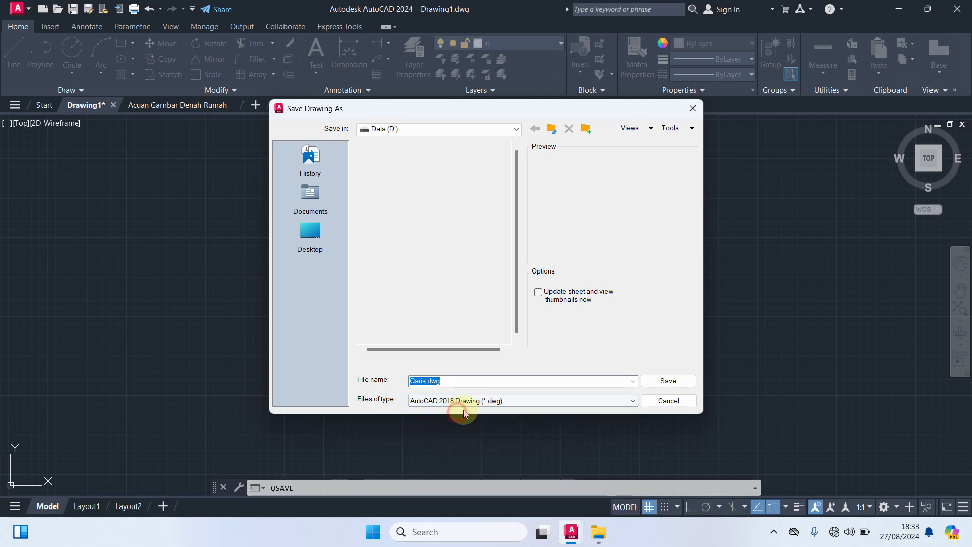
left_click(500, 131)
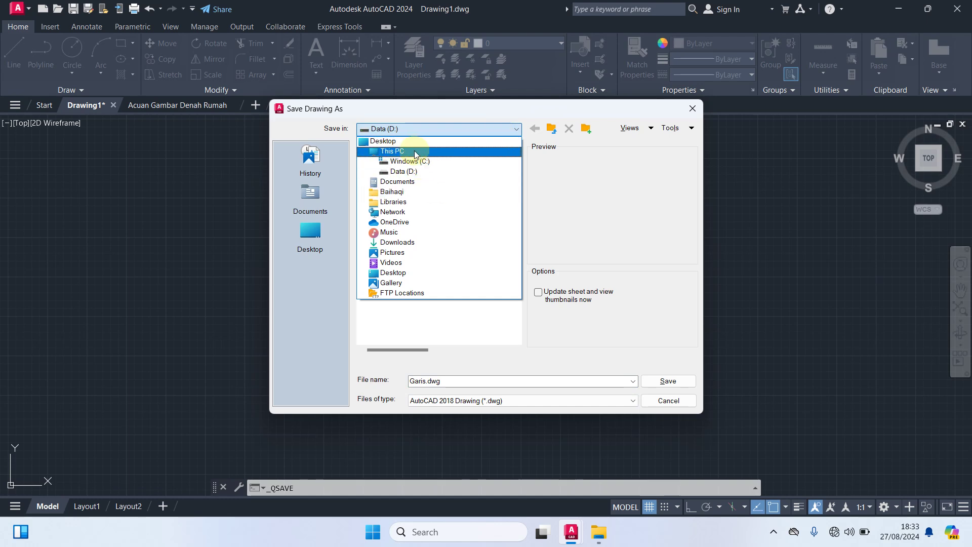
left_click(408, 172)
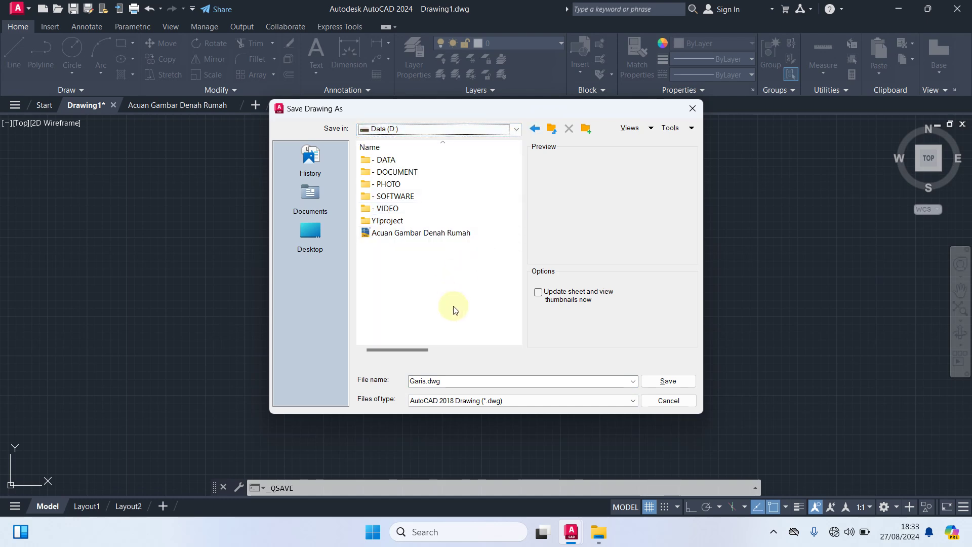
left_click(665, 388)
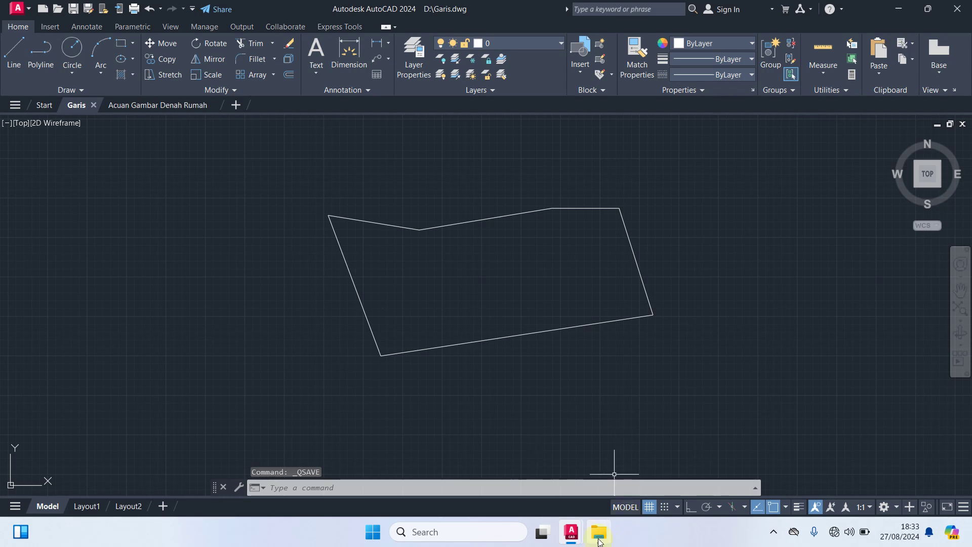
- Browse to drive Data (D:) in File Explorer and select the 32.0 KB Garis file
left_click(598, 535)
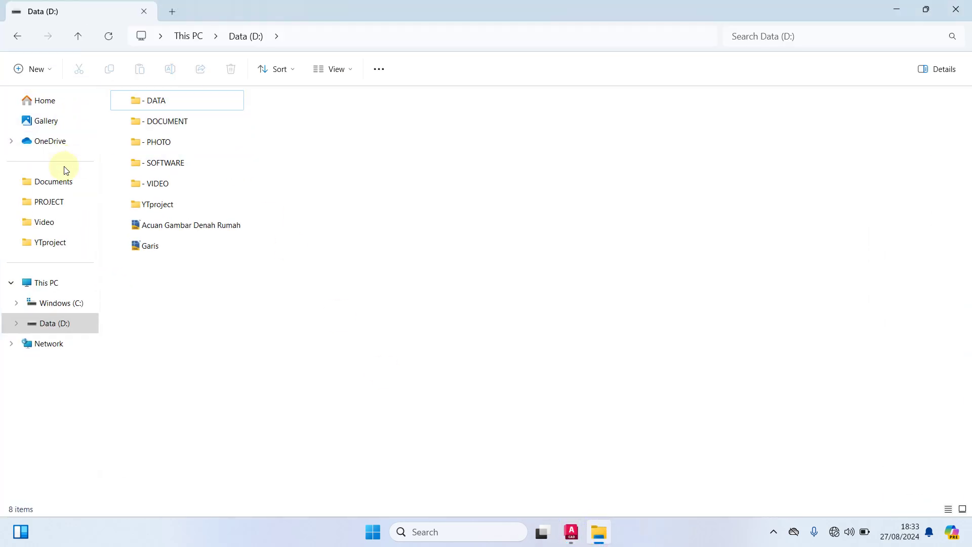
left_click(50, 287)
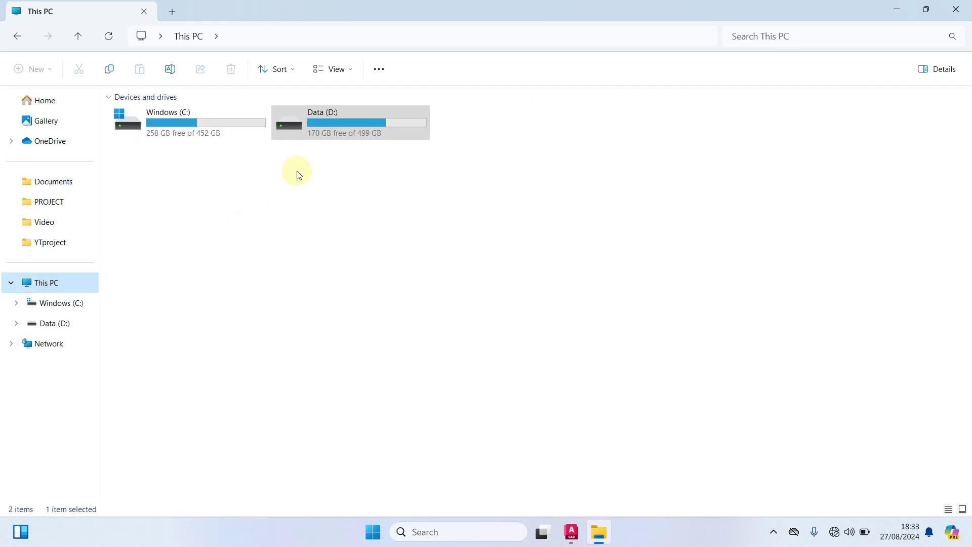
double_click(318, 130)
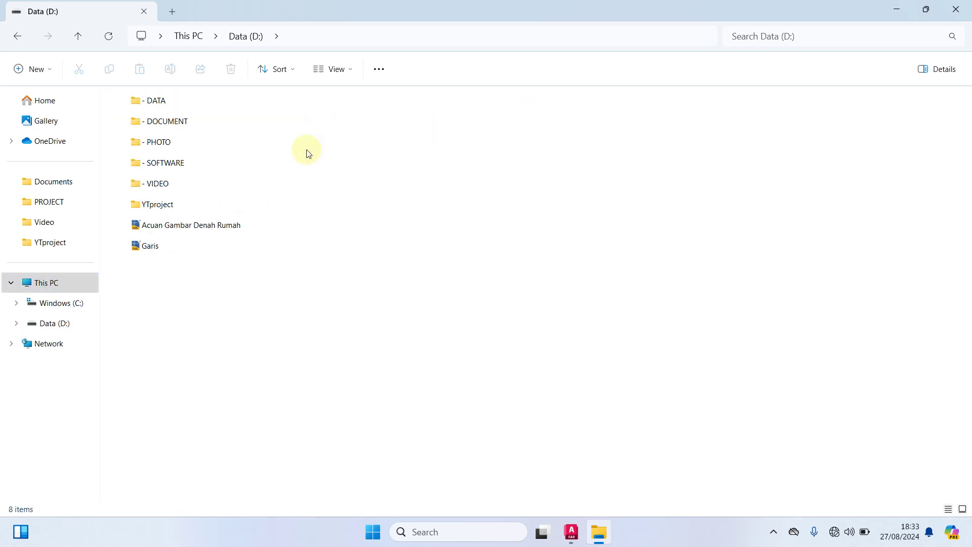
left_click(156, 246)
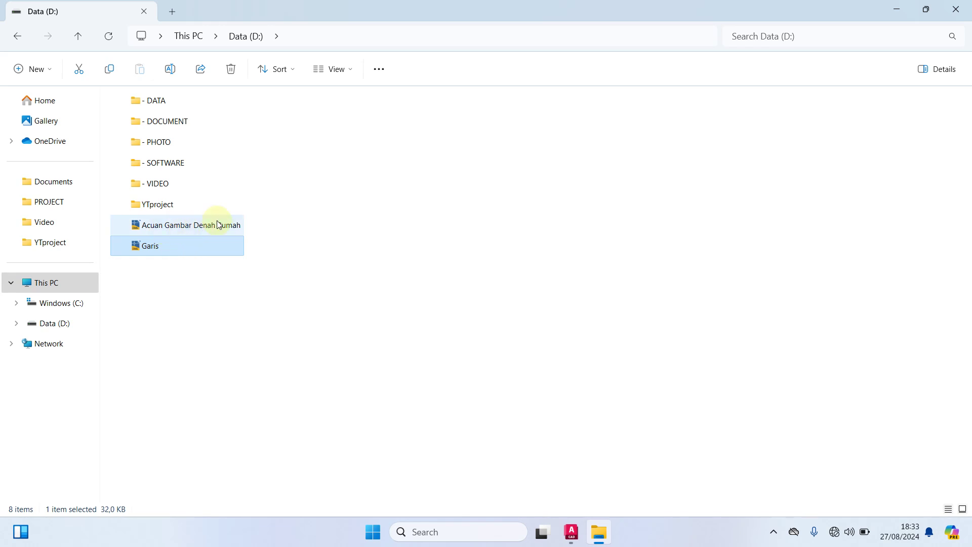
- Minimise File Explorer and then the AutoCAD window holding Garis
left_click(901, 10)
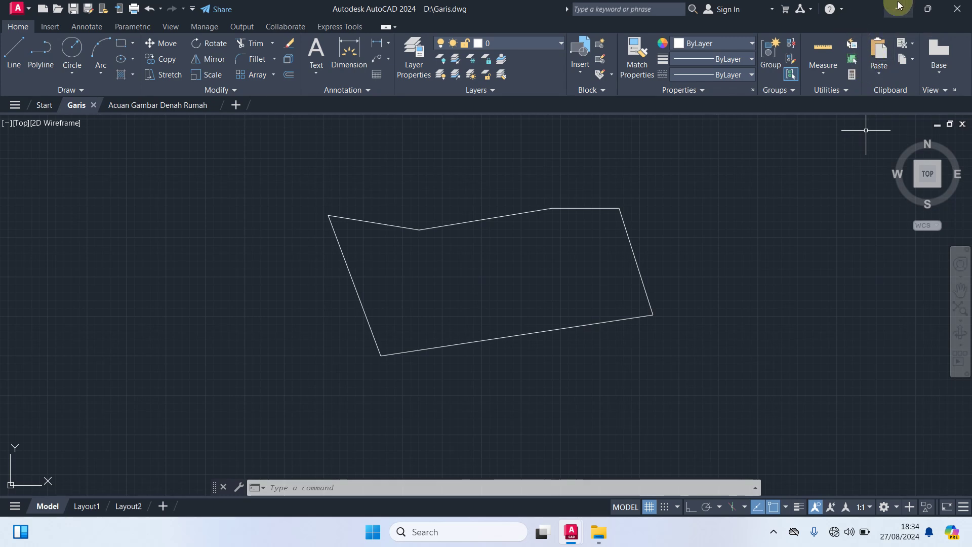
left_click(897, 6)
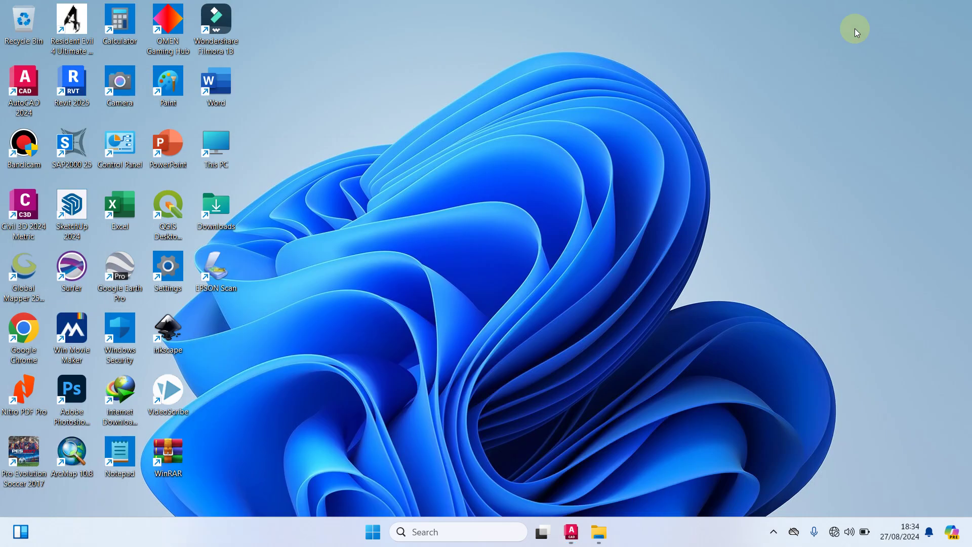